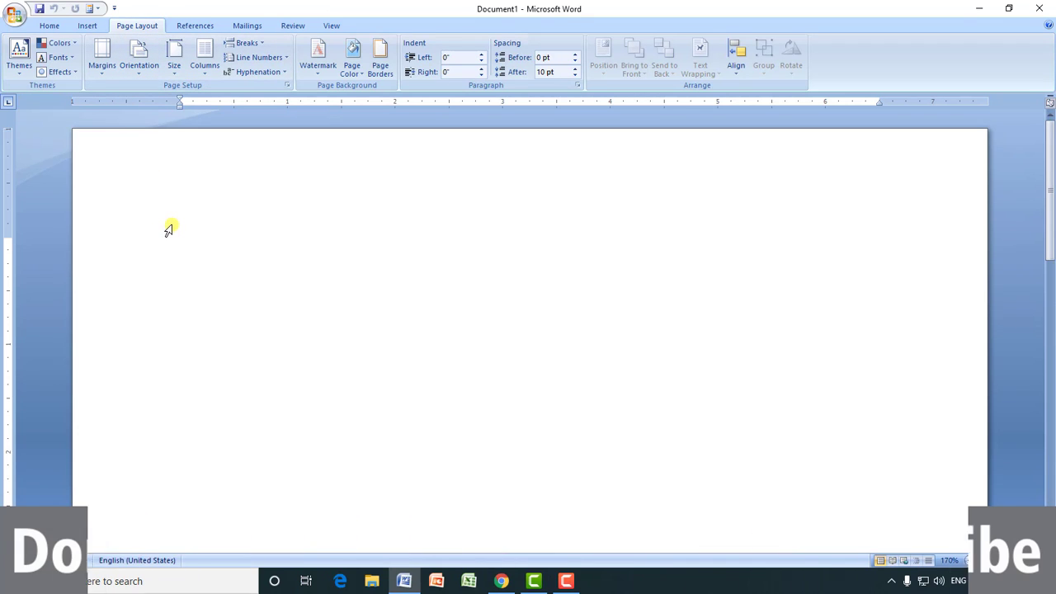
Step: Generate sample paragraphs in the blank document with the =rand() function
{"action": "type", "text": "=rand("}
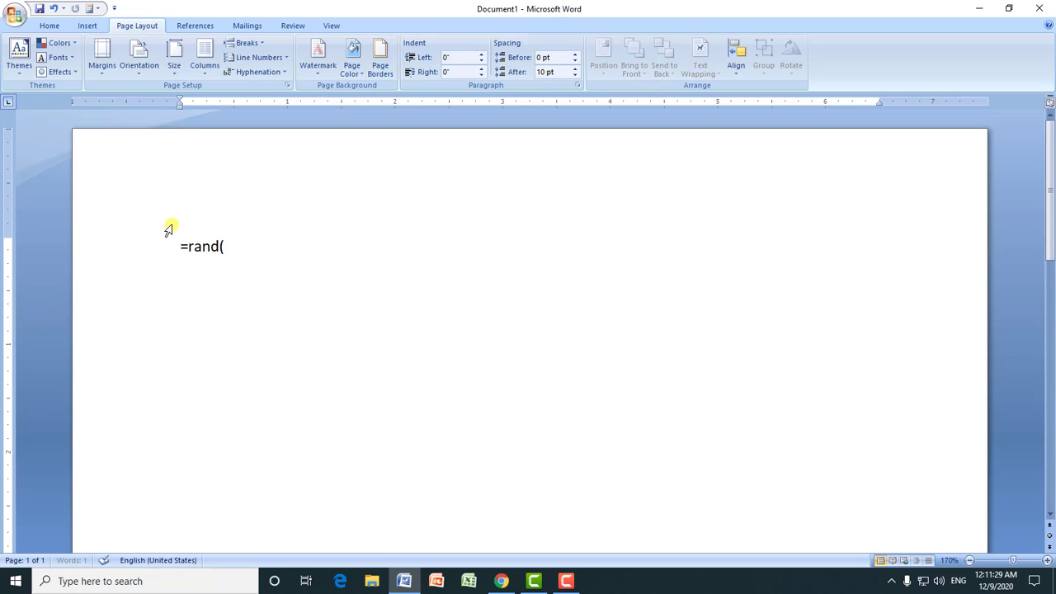
{"action": "type", "text": ")"}
{"action": "key", "text": "Return"}
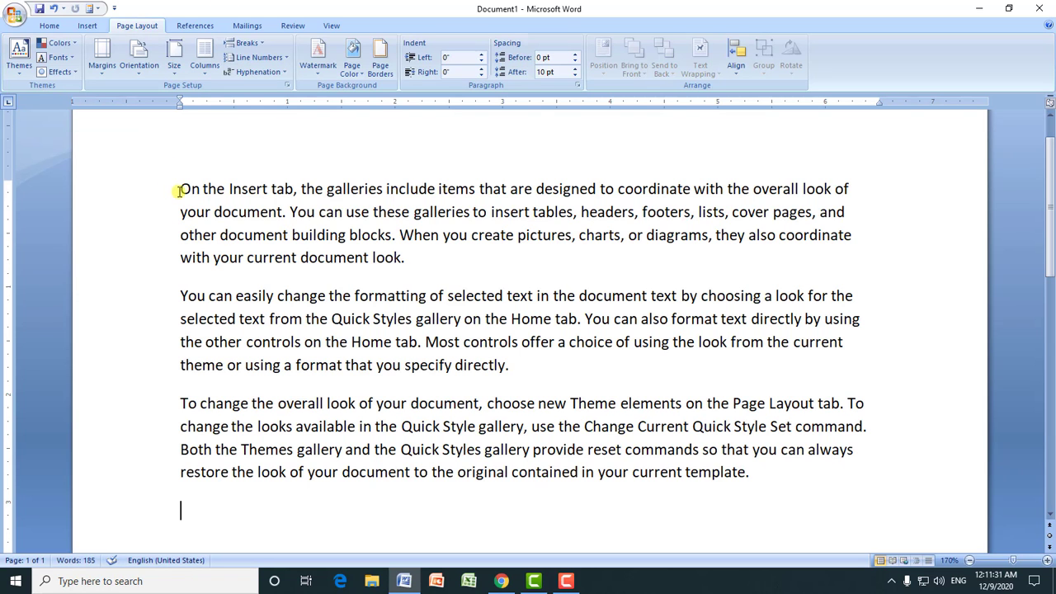
Step: Apply the built-in Opulent theme to the document
{"action": "left_click_drag", "start_coordinate": [182, 189], "coordinate": [751, 480]}
{"action": "left_click", "coordinate": [235, 192]}
{"action": "left_click", "coordinate": [18, 76]}
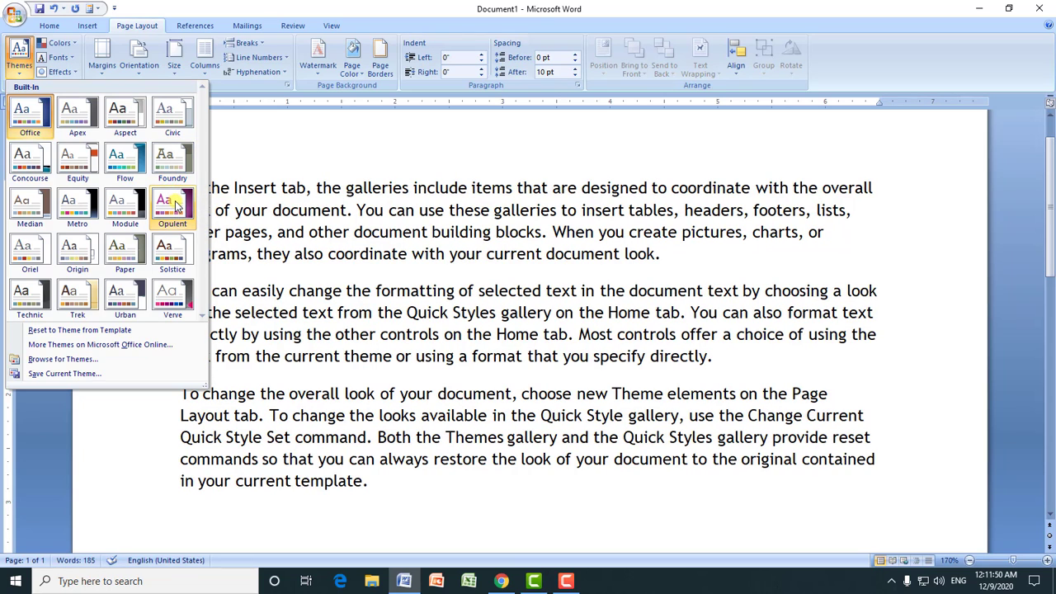
{"action": "left_click", "coordinate": [175, 205]}
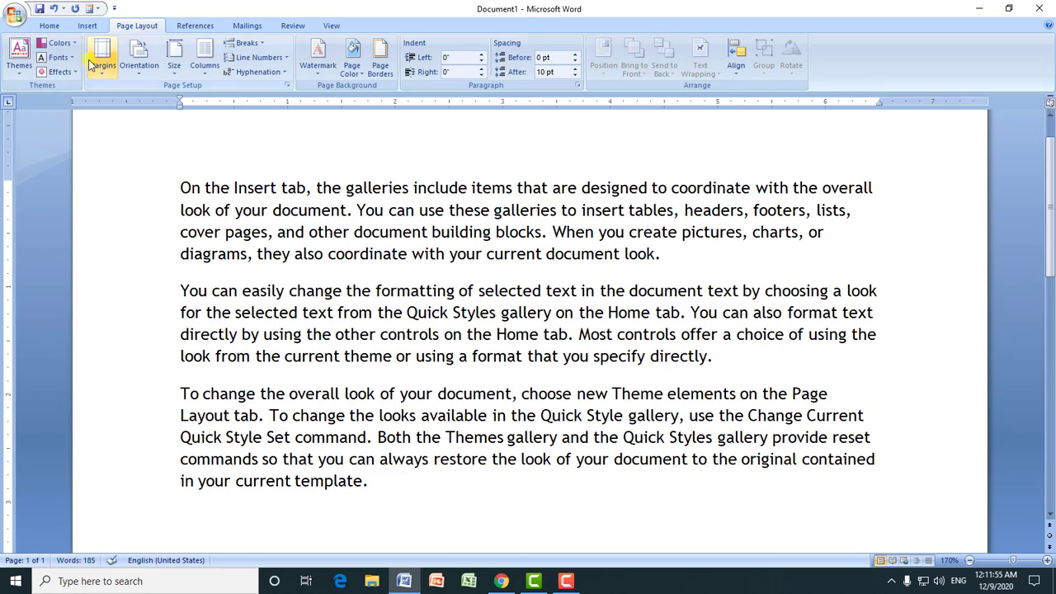
{"action": "left_click", "coordinate": [59, 42]}
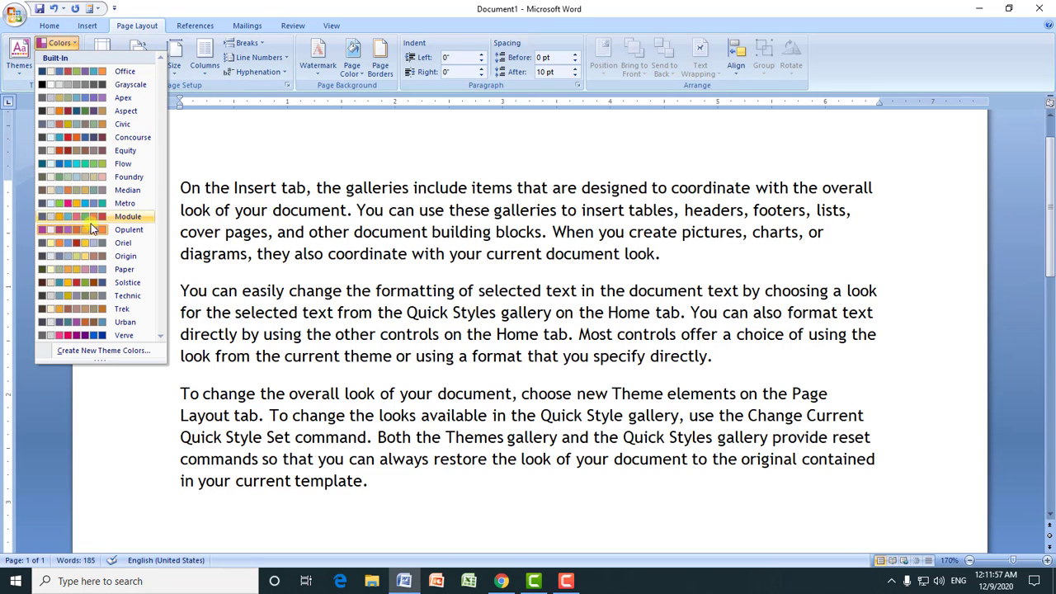
{"action": "left_click", "coordinate": [268, 244]}
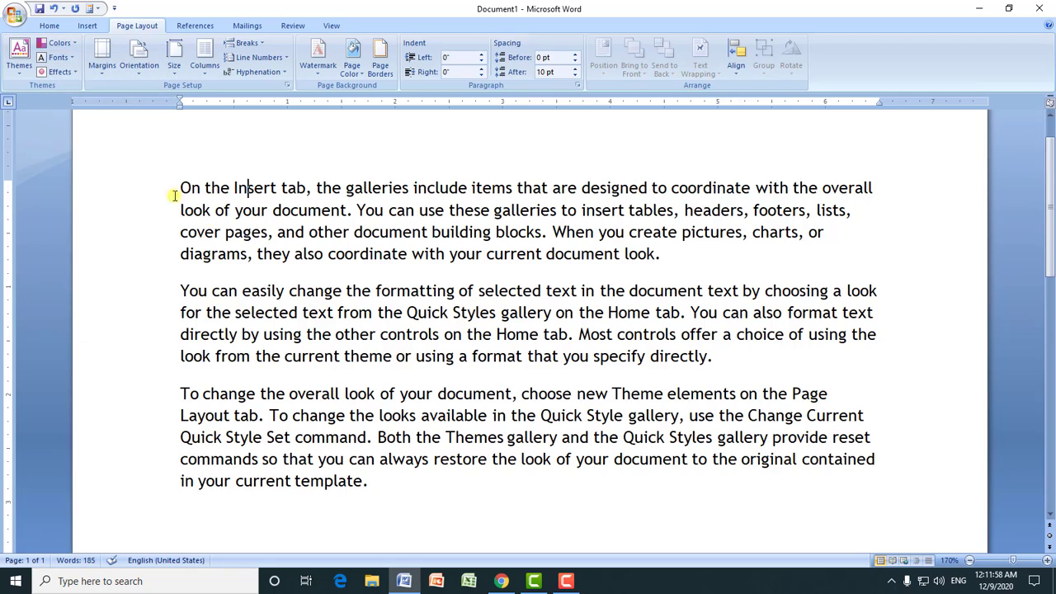
{"action": "left_click", "coordinate": [50, 25]}
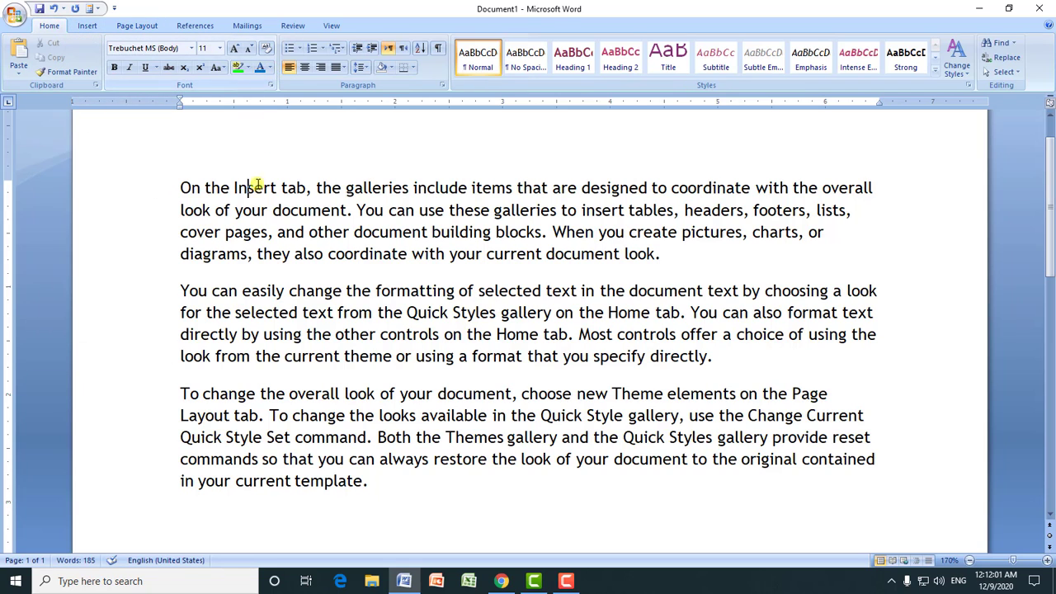
{"action": "left_click", "coordinate": [264, 209]}
Step: Apply the built-in Oriel theme to the document, and reset it to the theme from the template
{"action": "left_click", "coordinate": [137, 26]}
{"action": "left_click", "coordinate": [19, 66]}
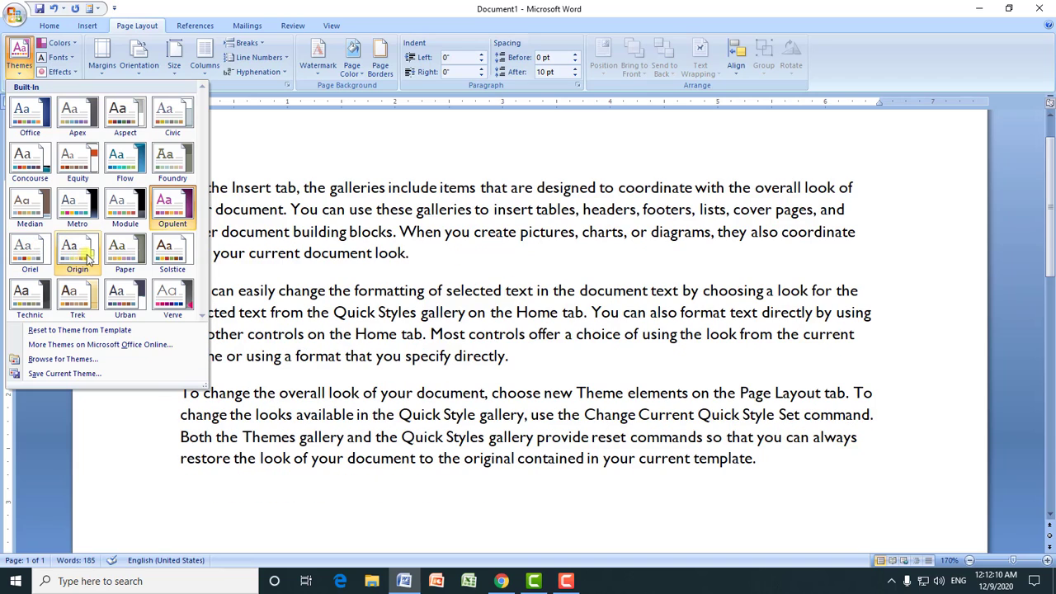
{"action": "left_click", "coordinate": [33, 254]}
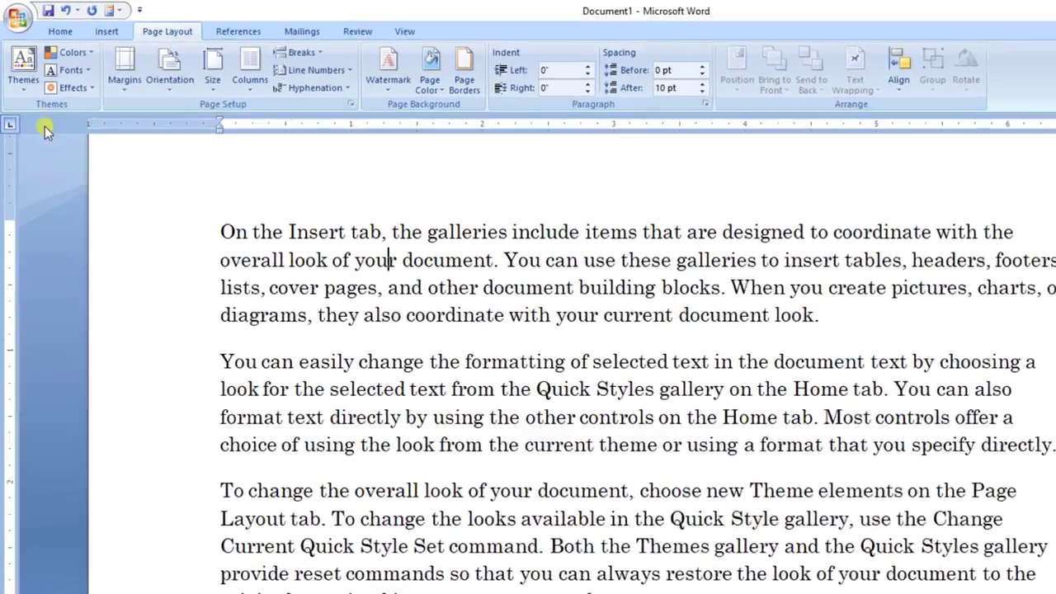
{"action": "left_click", "coordinate": [19, 65]}
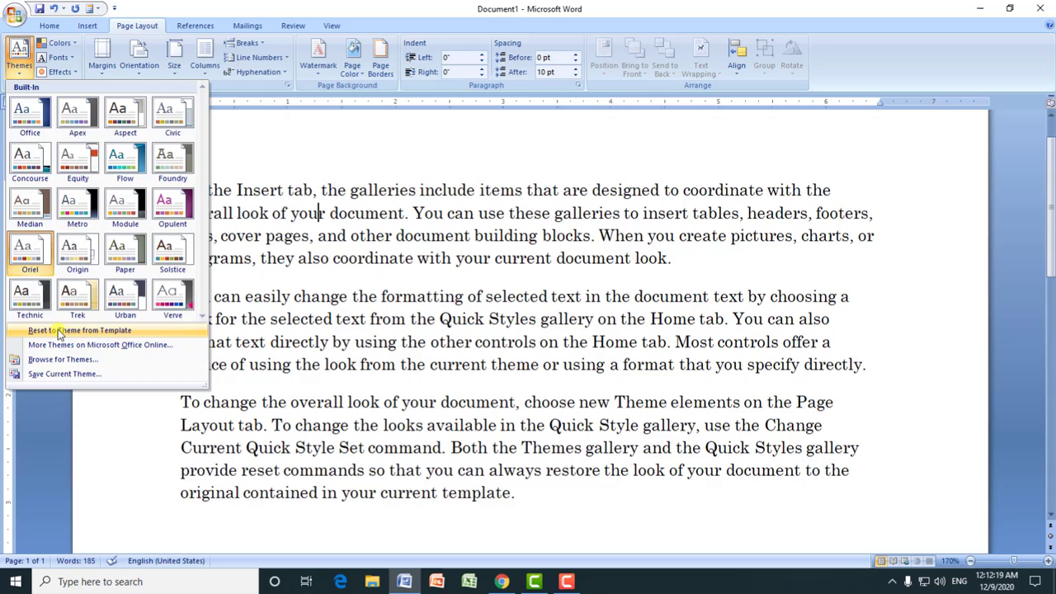
{"action": "left_click", "coordinate": [66, 459]}
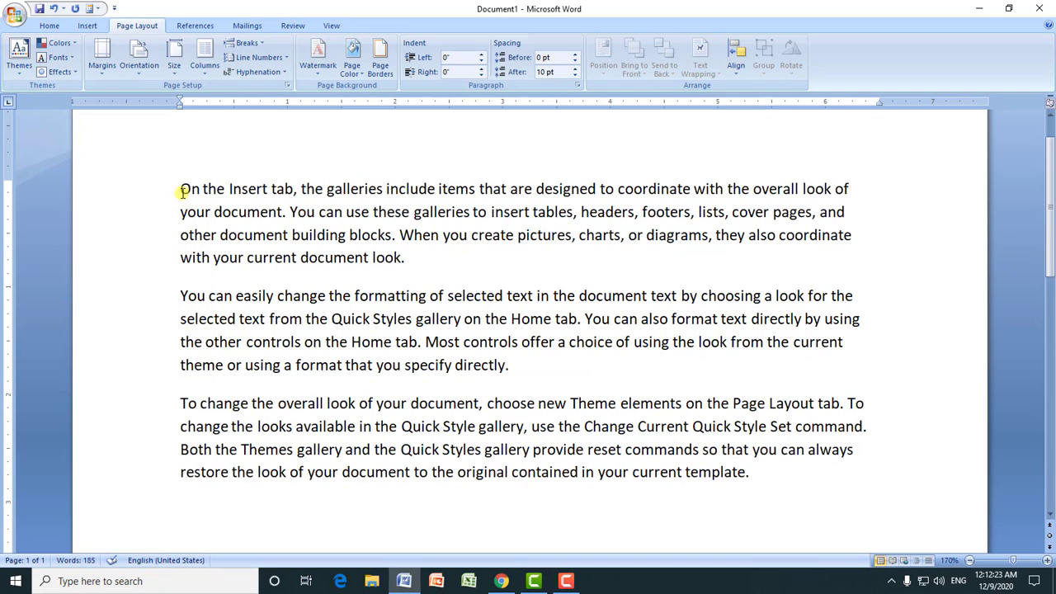
{"action": "left_click_drag", "start_coordinate": [183, 192], "coordinate": [768, 470]}
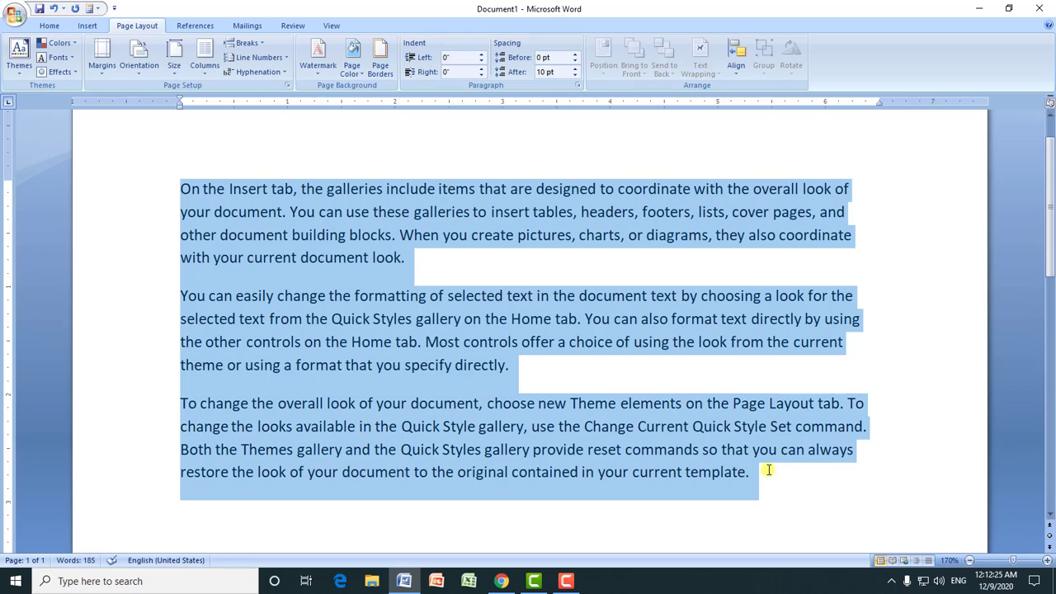
{"action": "left_click", "coordinate": [23, 71]}
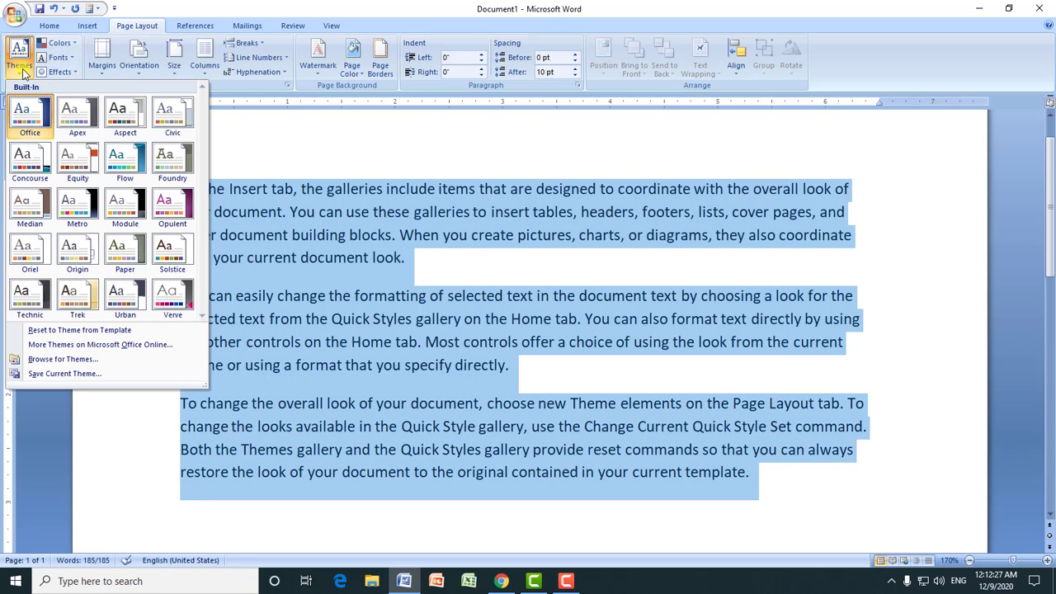
{"action": "left_click", "coordinate": [382, 260]}
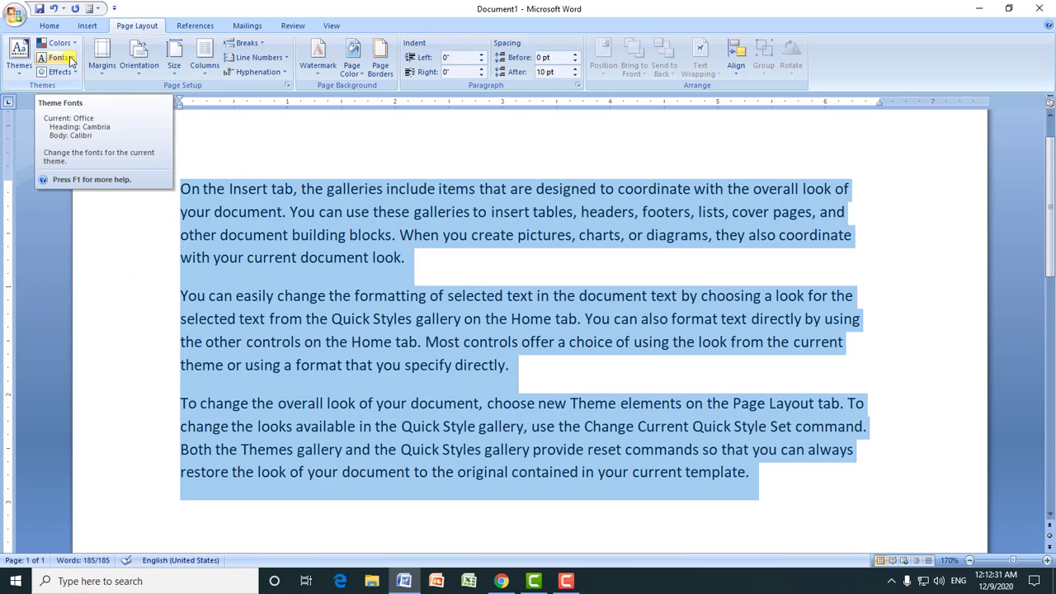
{"action": "left_click", "coordinate": [323, 189]}
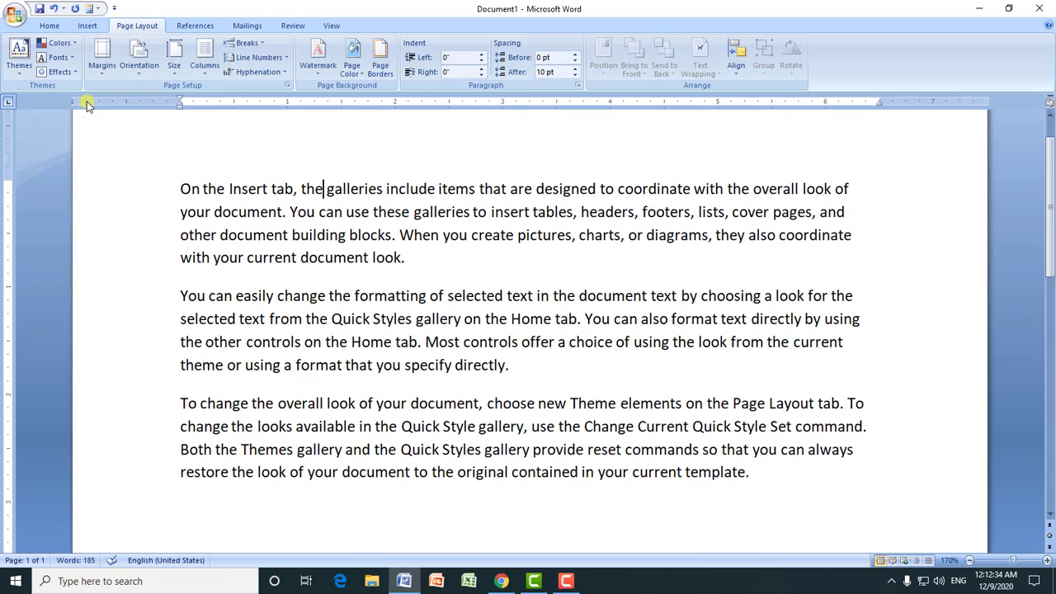
Step: Change the document's theme fonts to the built-in Apex set (Lucida Sans and Book Antiqua)
{"action": "left_click", "coordinate": [68, 59]}
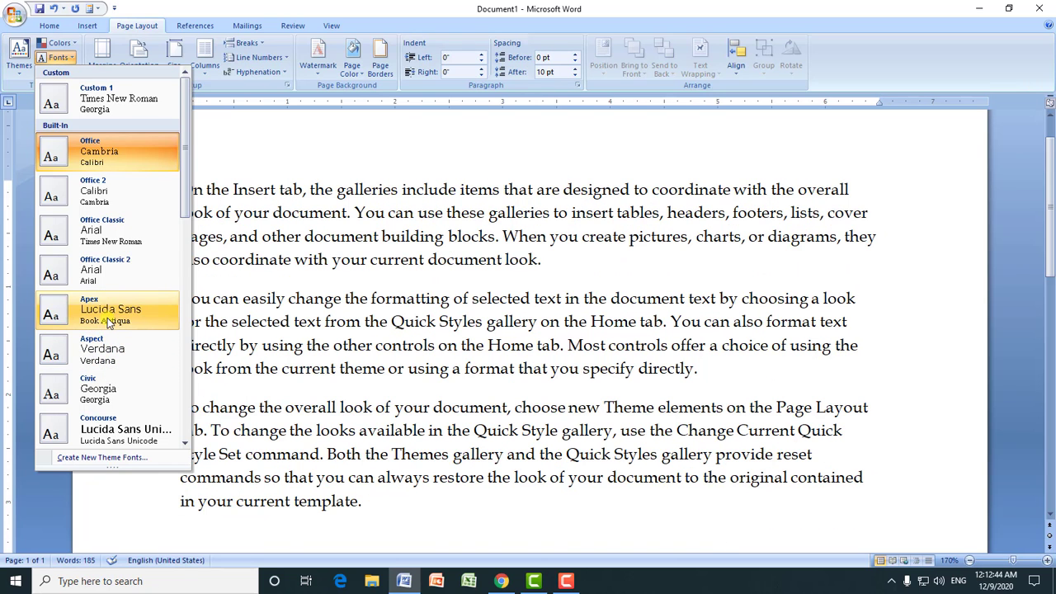
{"action": "left_click", "coordinate": [107, 318]}
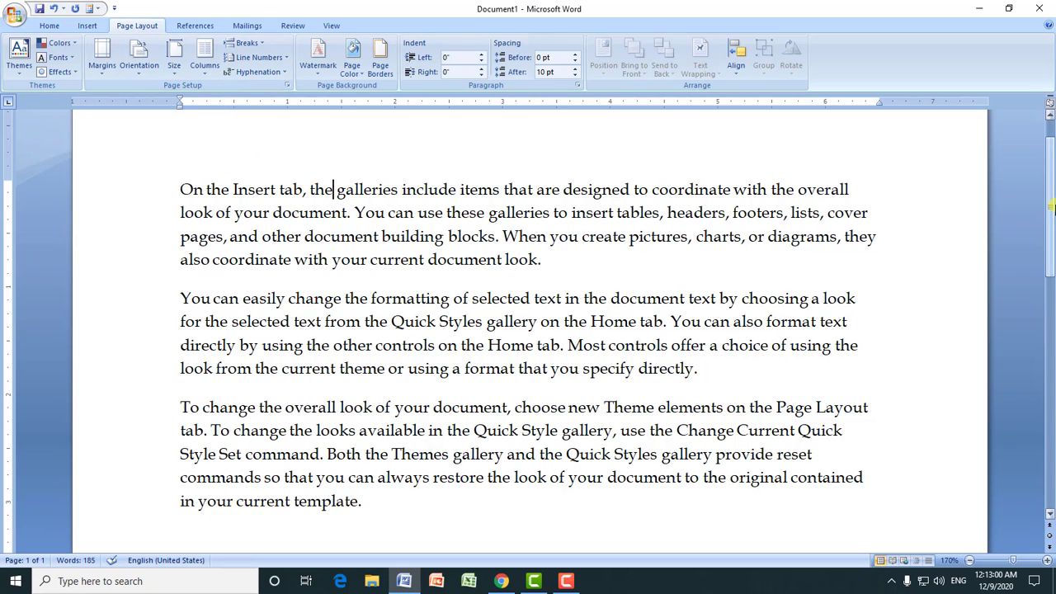
Step: Justify all three paragraphs of the document
{"action": "scroll", "coordinate": [1051, 206], "scroll_direction": "up", "scroll_amount": 1}
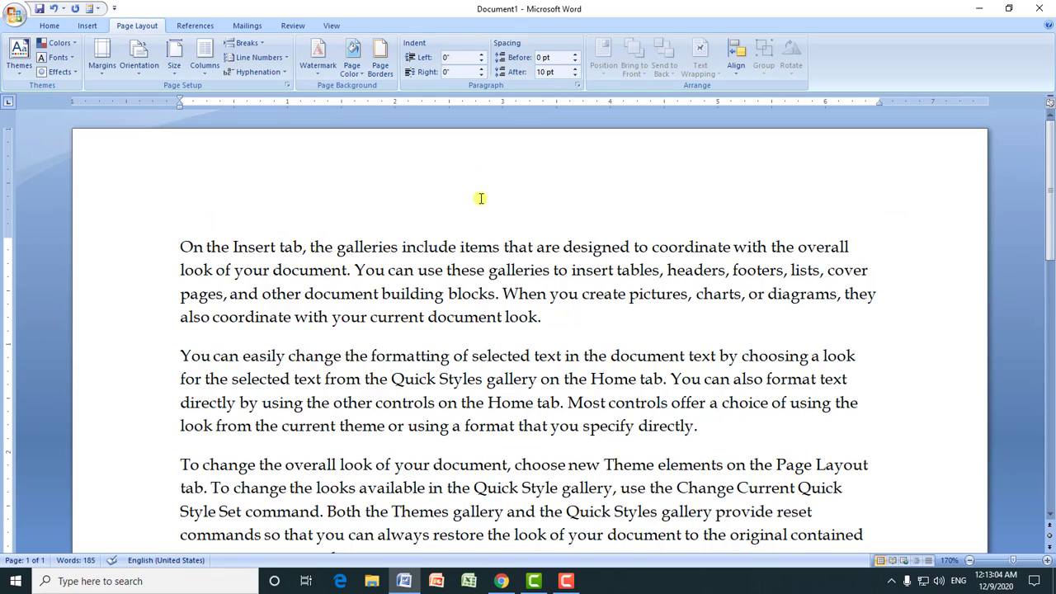
{"action": "left_click_drag", "start_coordinate": [184, 253], "coordinate": [639, 455]}
{"action": "key", "text": "ctrl+j"}
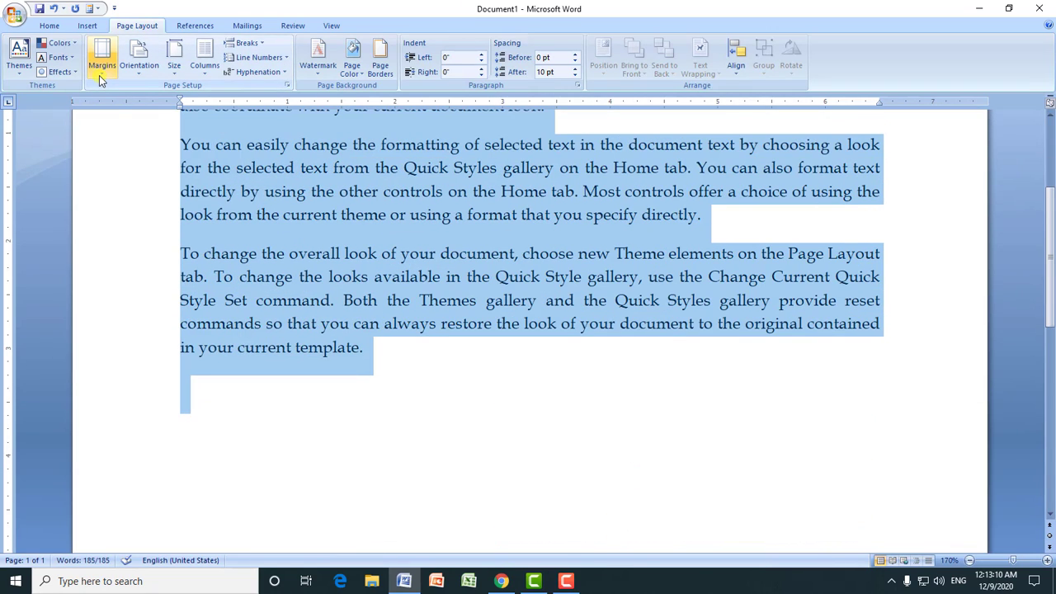
{"action": "left_click", "coordinate": [385, 203]}
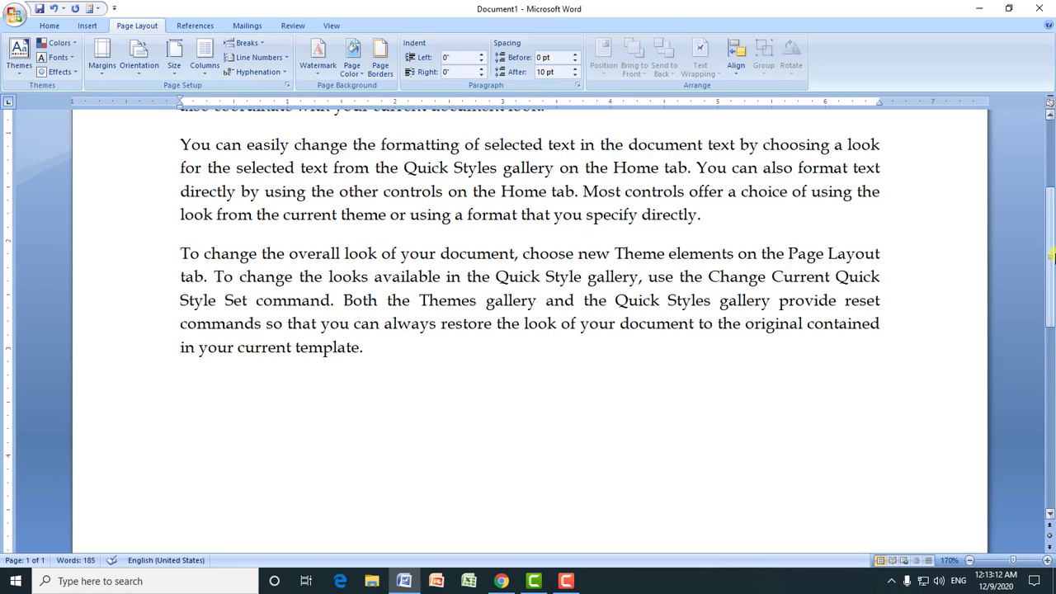
{"action": "left_click_drag", "start_coordinate": [1051, 255], "coordinate": [1052, 202]}
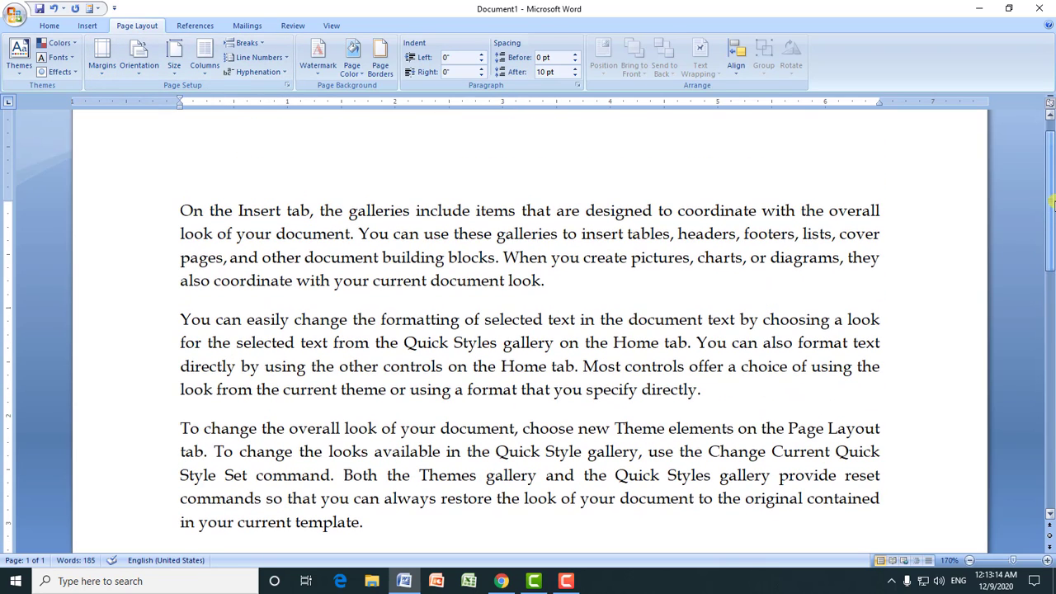
Step: Apply the Narrow margin preset, with 0.5" on all sides, to the document
{"action": "left_click", "coordinate": [101, 66]}
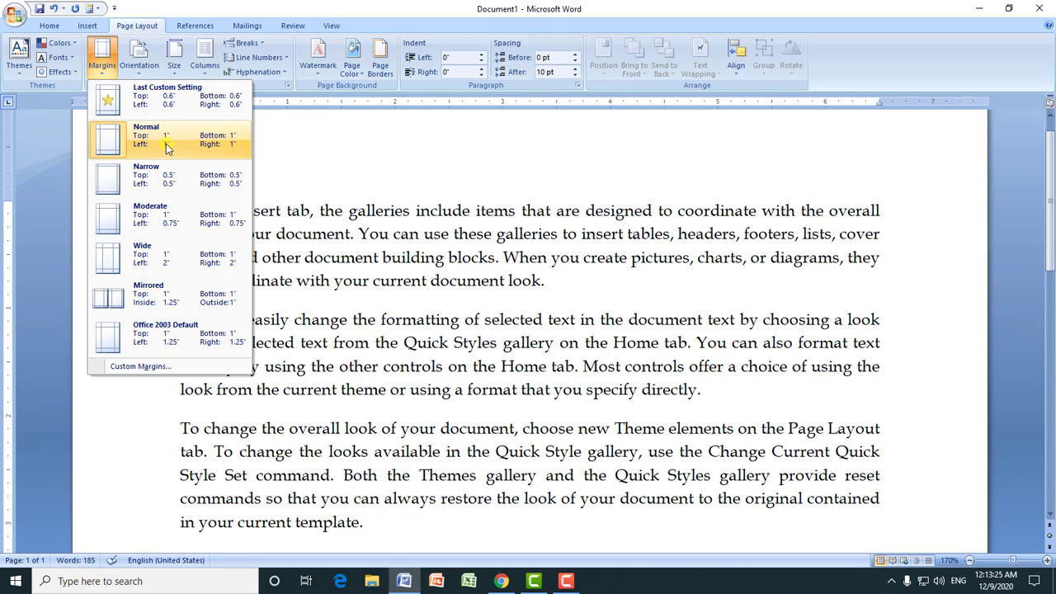
{"action": "left_click", "coordinate": [284, 305]}
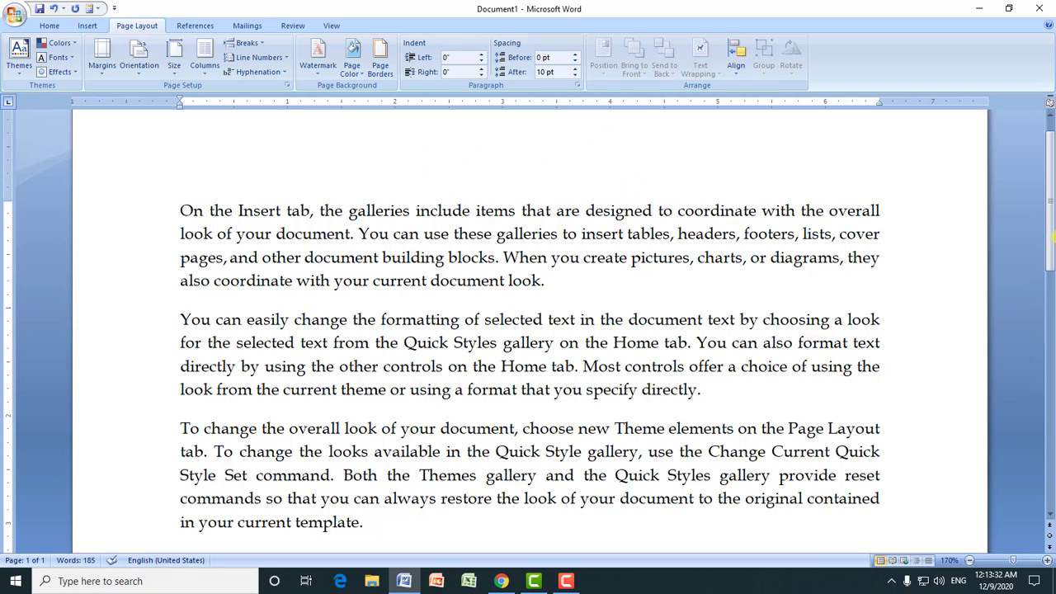
{"action": "left_click_drag", "start_coordinate": [1052, 239], "coordinate": [1052, 181]}
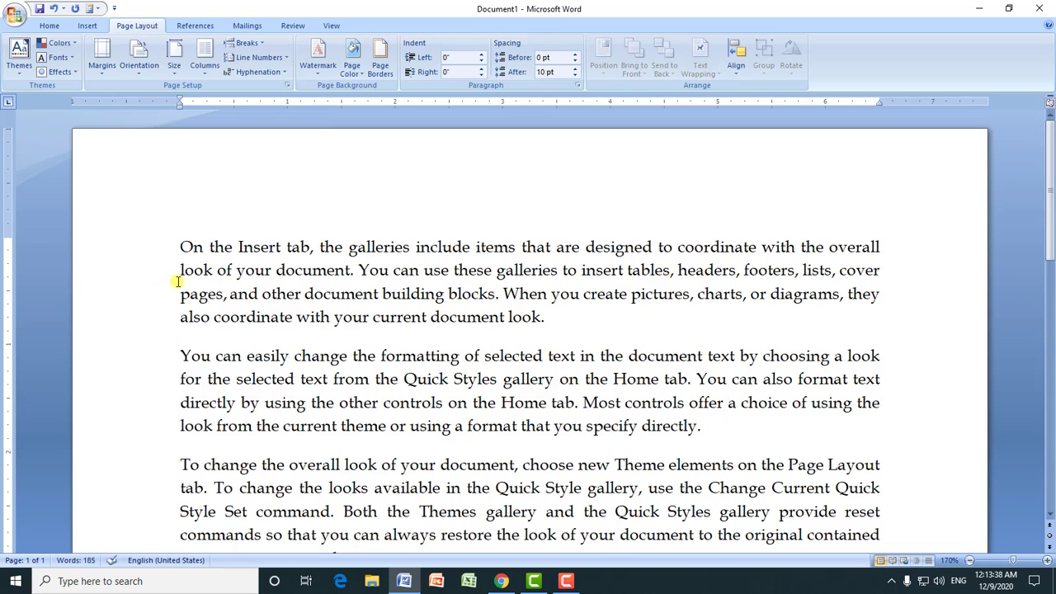
{"action": "left_click", "coordinate": [102, 59]}
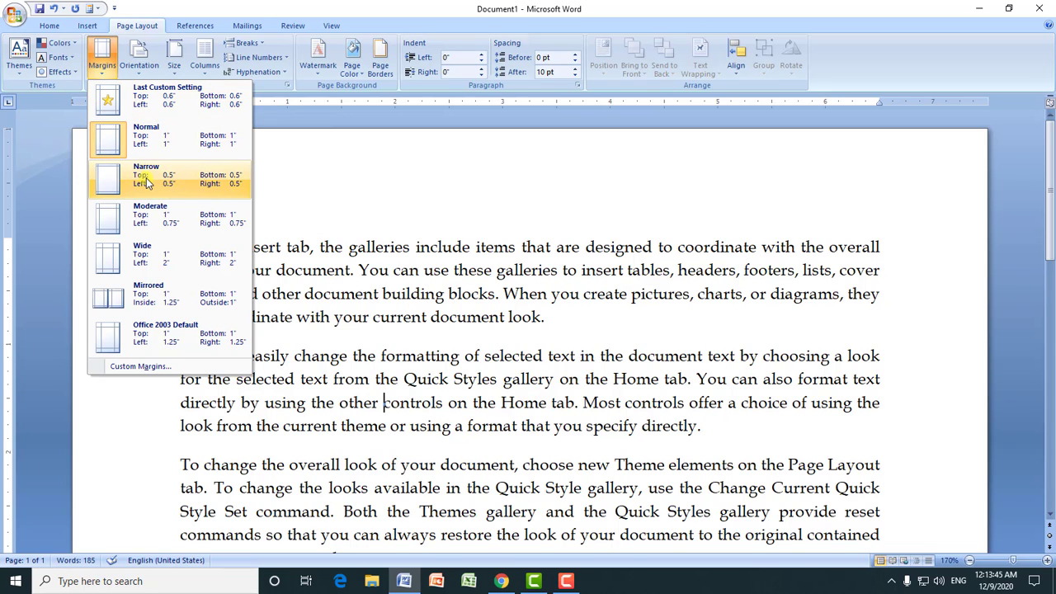
{"action": "left_click", "coordinate": [163, 185]}
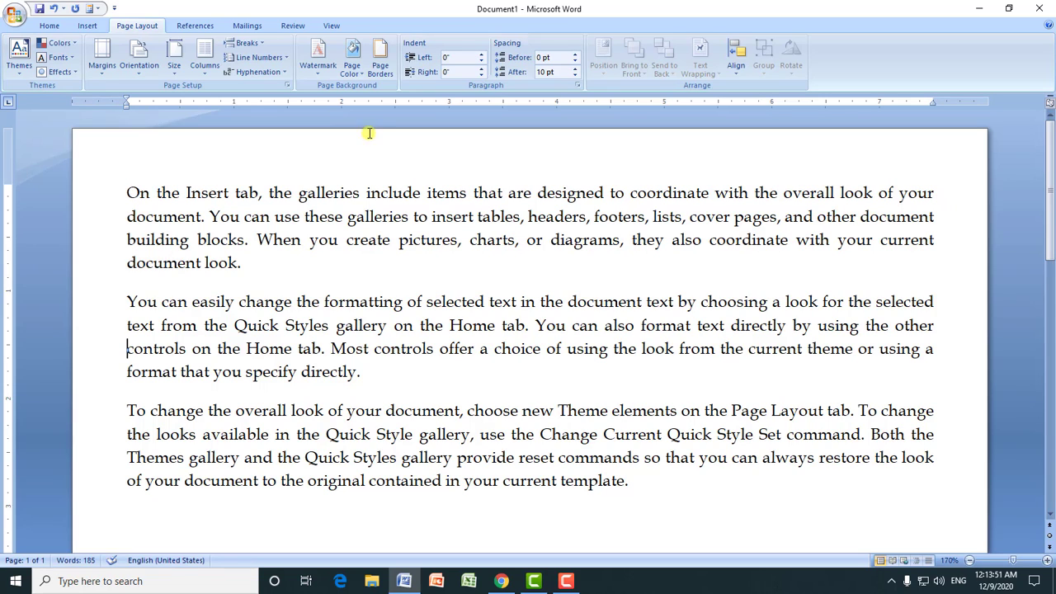
Step: Set custom top and bottom page margins of 0.6" for the whole document
{"action": "left_click", "coordinate": [103, 73]}
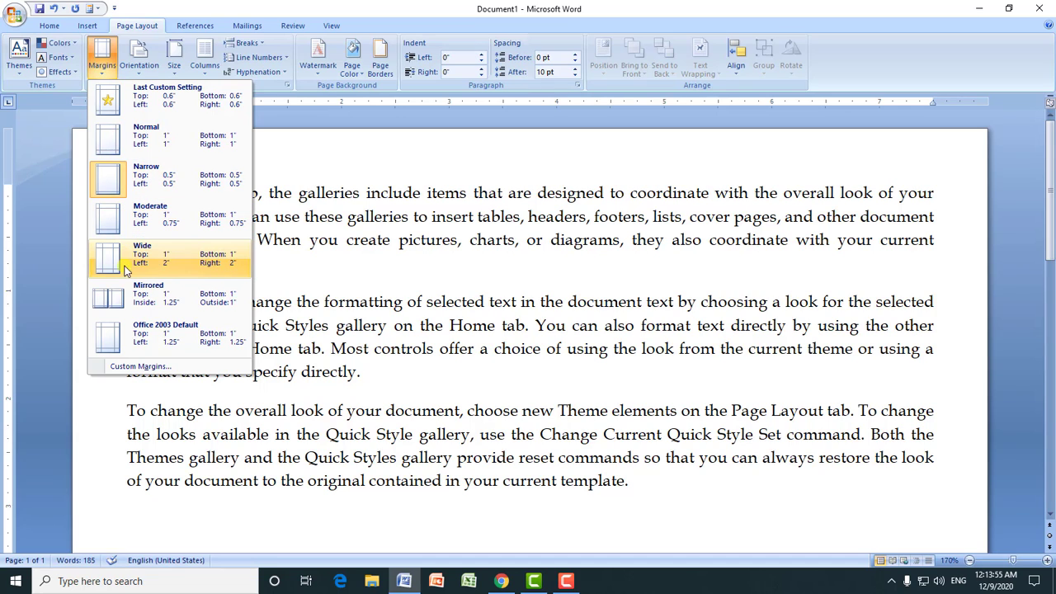
{"action": "left_click", "coordinate": [117, 370]}
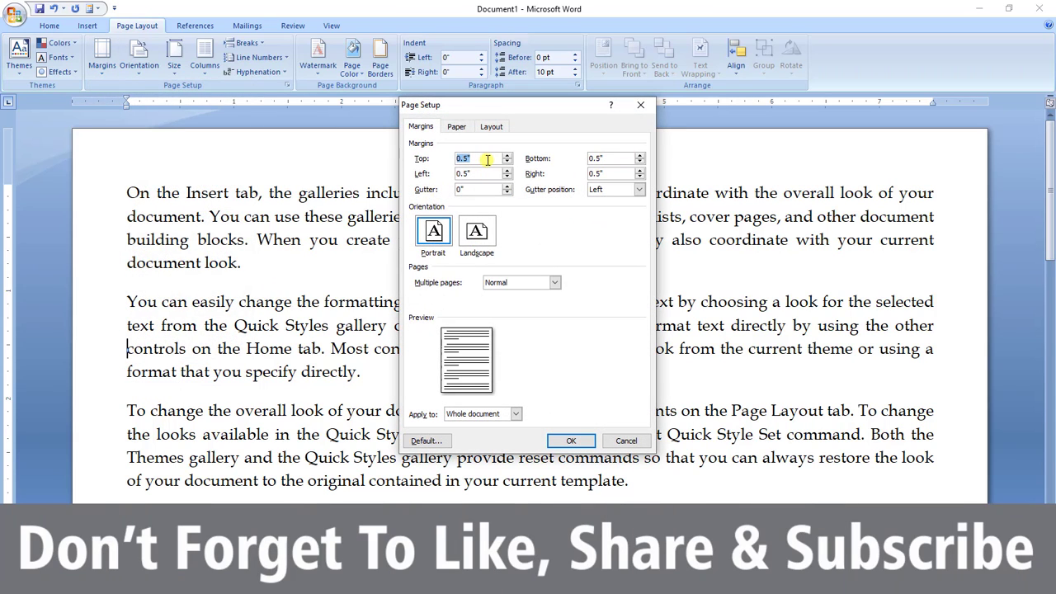
{"action": "left_click_drag", "start_coordinate": [487, 155], "coordinate": [417, 174]}
{"action": "key", "text": "Tab"}
{"action": "type", "text": "."}
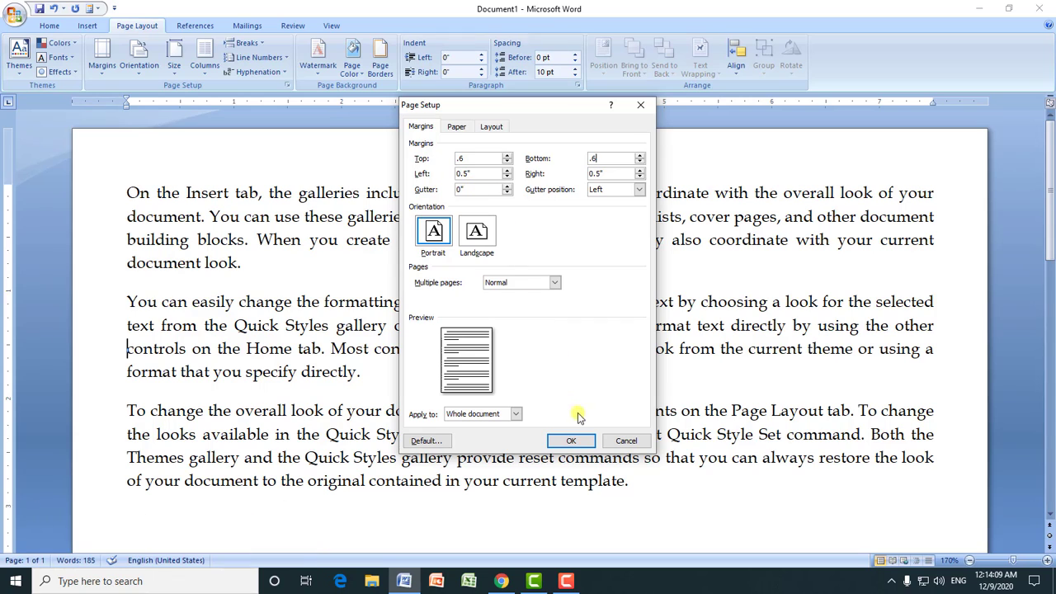
{"action": "left_click", "coordinate": [573, 441]}
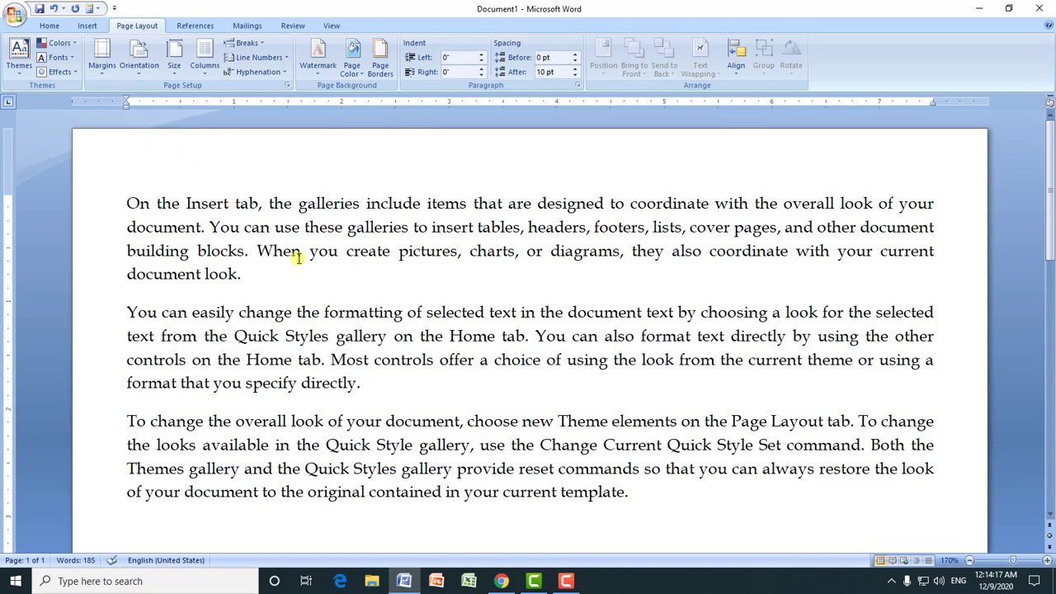
Step: Set a custom paper size with a width of 5.5 and a height of 8.5 in the page setup
{"action": "left_click", "coordinate": [101, 74]}
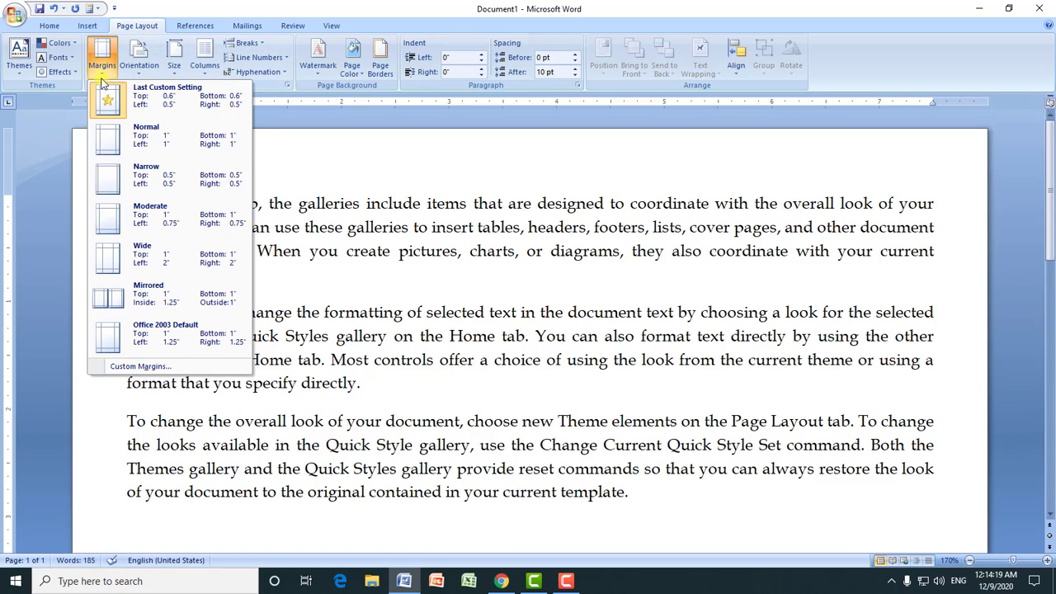
{"action": "left_click", "coordinate": [139, 366]}
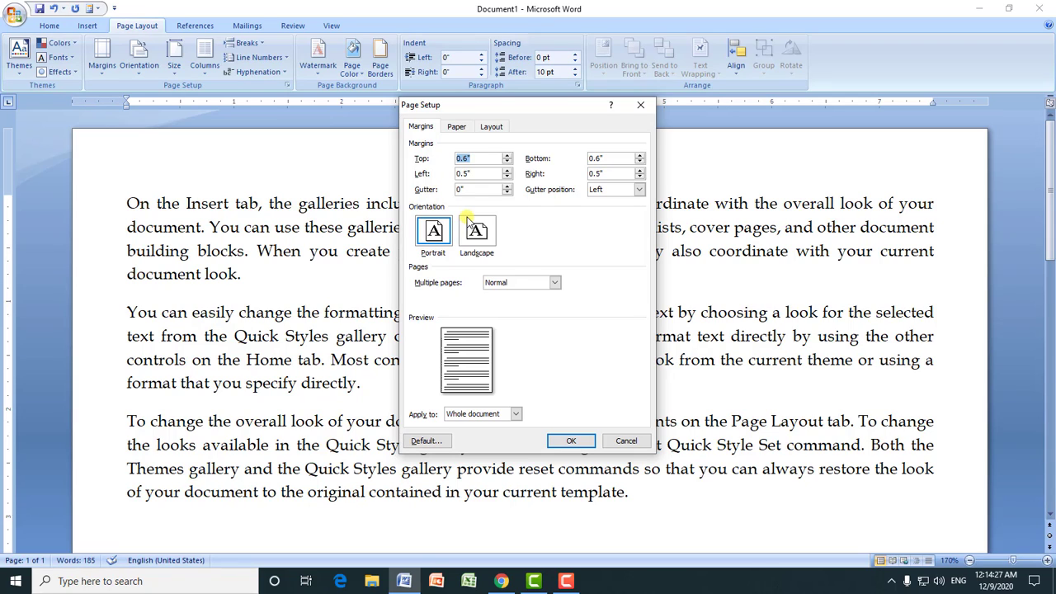
{"action": "left_click", "coordinate": [456, 128]}
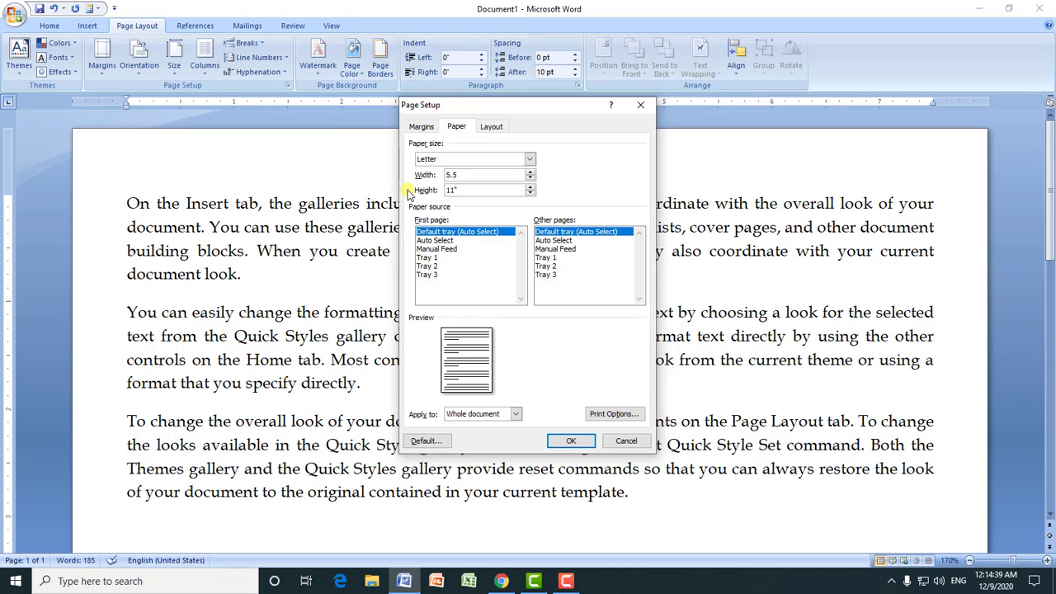
{"action": "type", "text": "5.5"}
{"action": "key", "text": "Tab"}
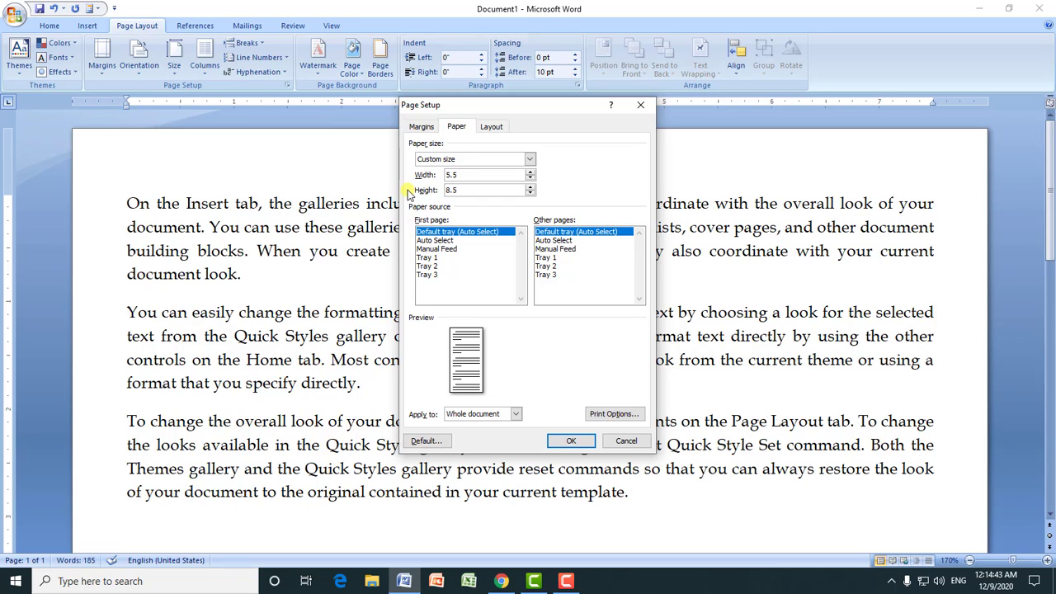
Step: Set the top, bottom, left and right margins to 0.6 and apply the page setup to the whole document
{"action": "left_click", "coordinate": [422, 127]}
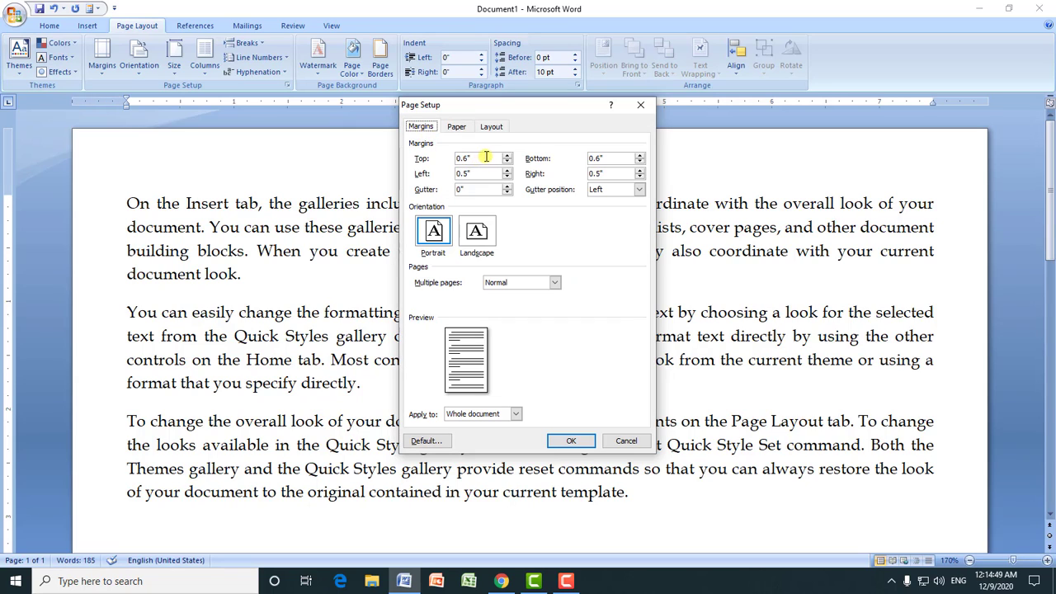
{"action": "left_click_drag", "start_coordinate": [486, 157], "coordinate": [459, 159]}
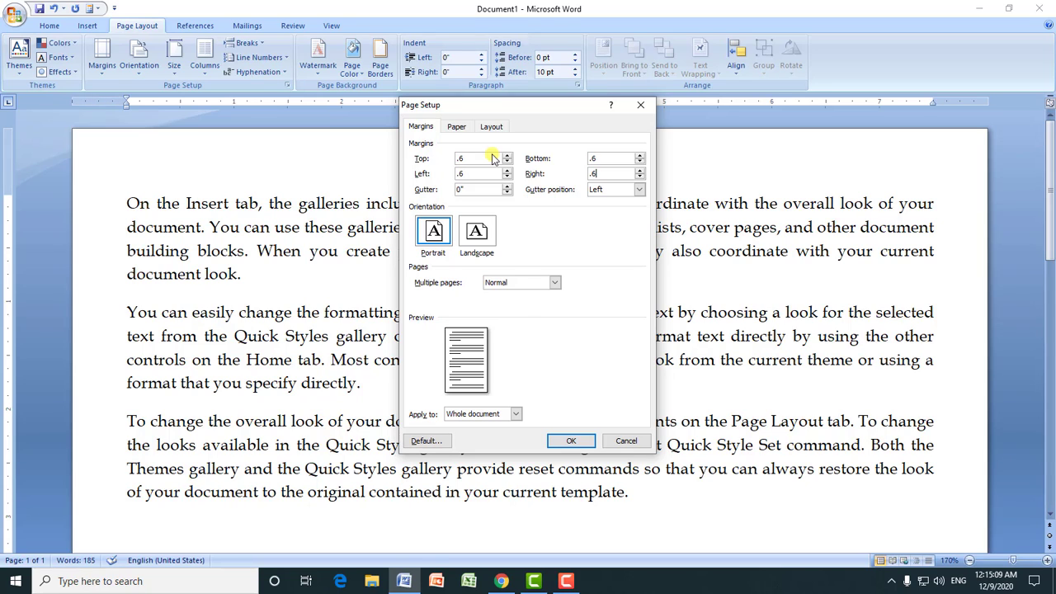
{"action": "left_click", "coordinate": [458, 127]}
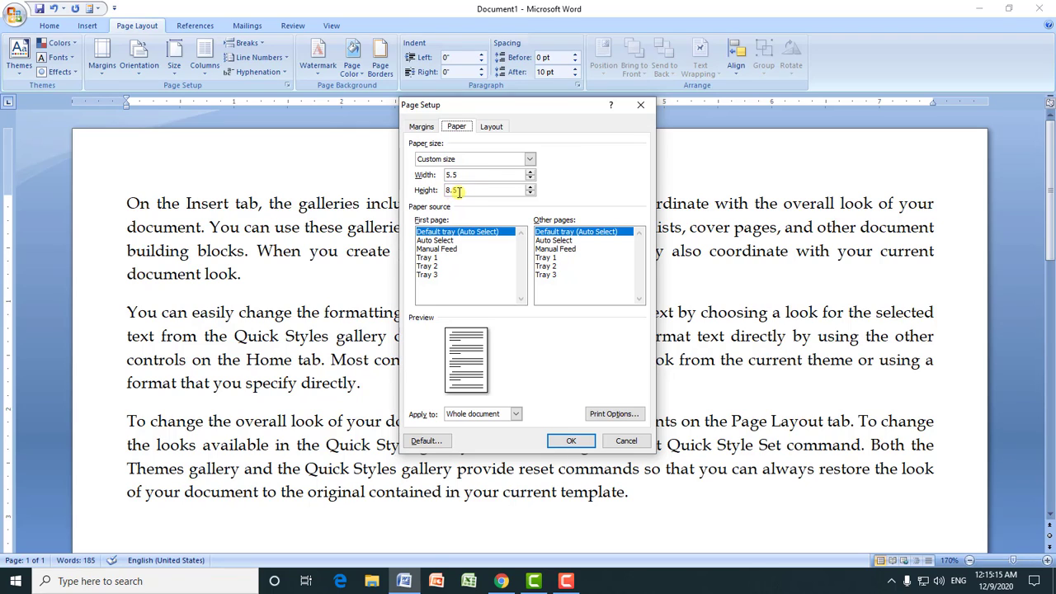
{"action": "left_click", "coordinate": [421, 126]}
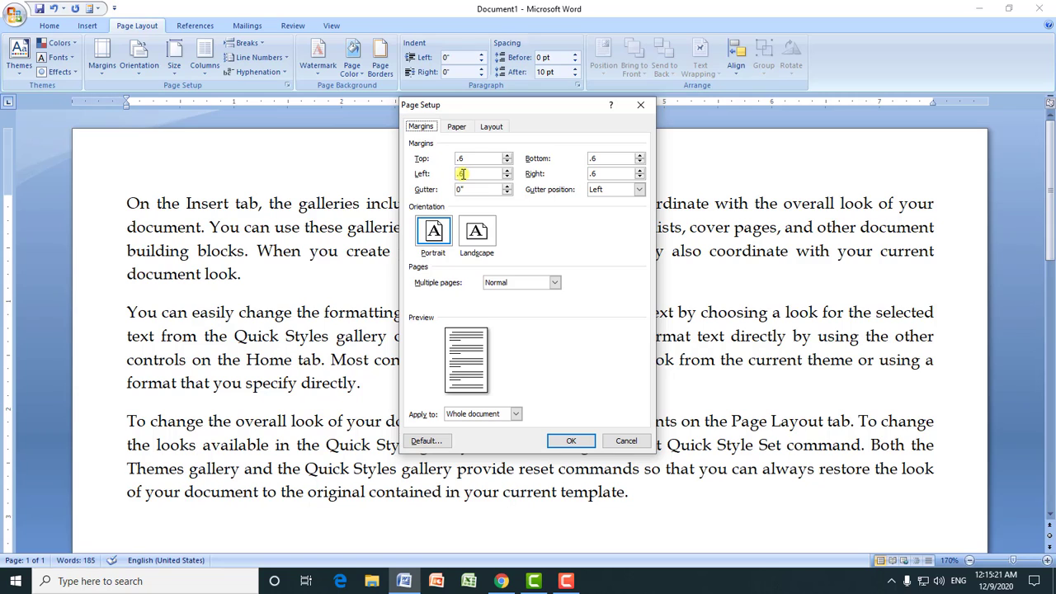
{"action": "left_click", "coordinate": [569, 439]}
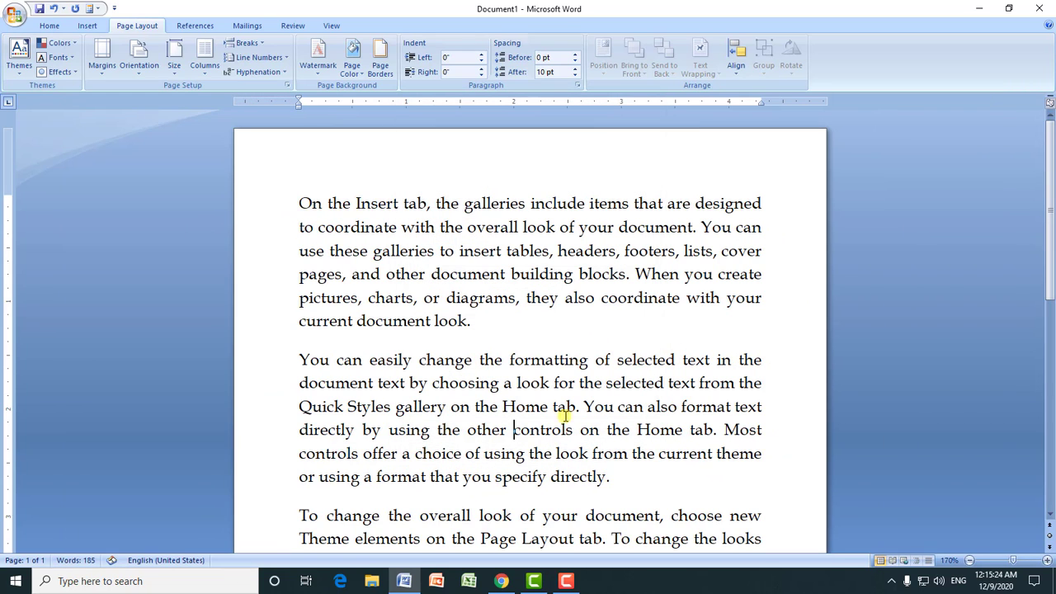
{"action": "left_click", "coordinate": [969, 560]}
{"action": "left_click", "coordinate": [969, 560]}
{"action": "left_click", "coordinate": [969, 560]}
{"action": "left_click", "coordinate": [969, 560]}
{"action": "scroll", "coordinate": [288, 235], "scroll_direction": "down", "scroll_amount": 2}
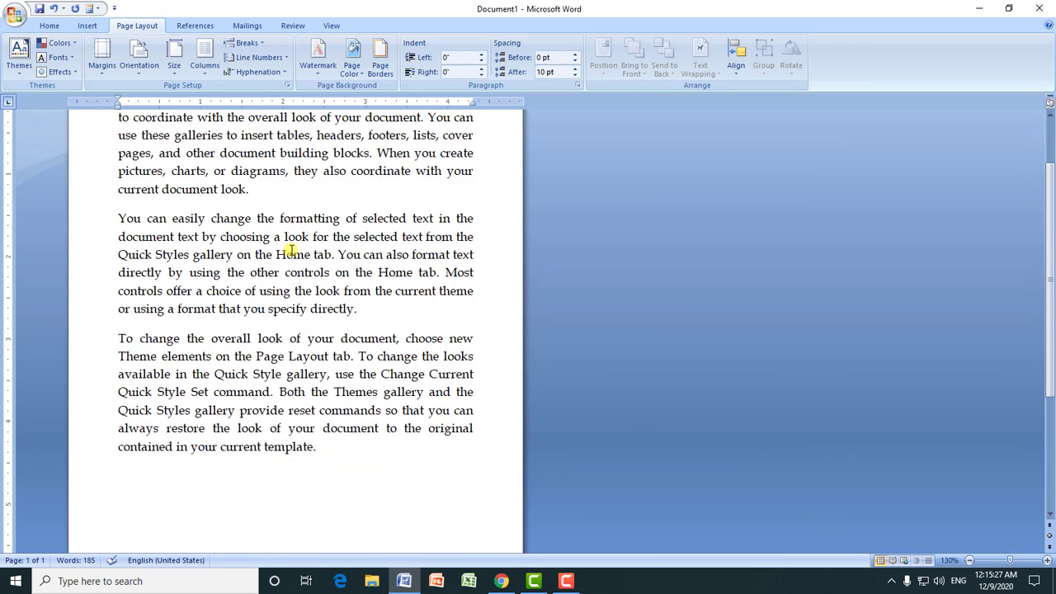
{"action": "scroll", "coordinate": [184, 236], "scroll_direction": "up", "scroll_amount": 1}
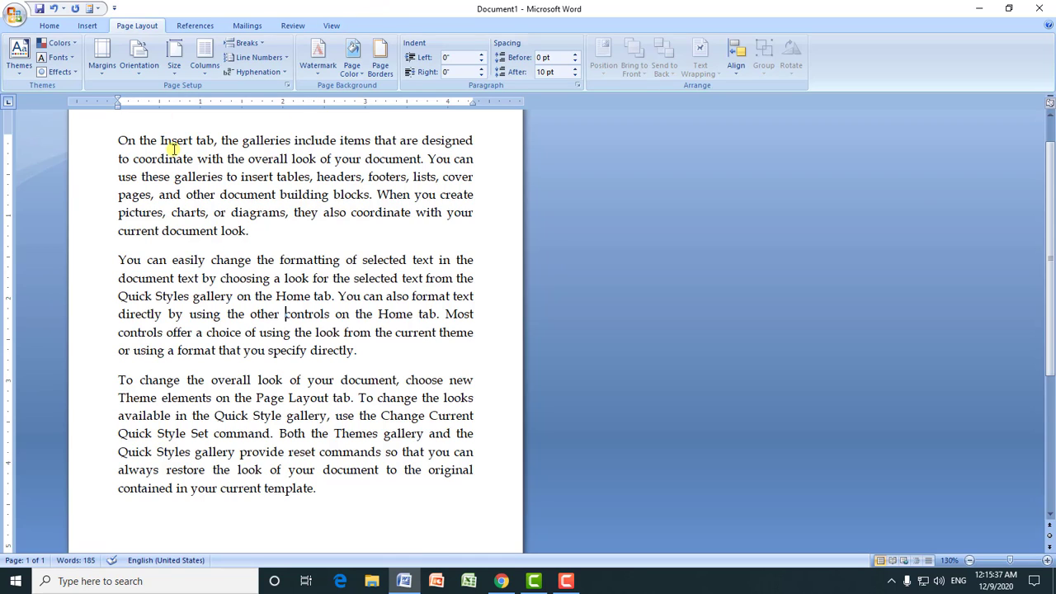
{"action": "left_click", "coordinate": [102, 60]}
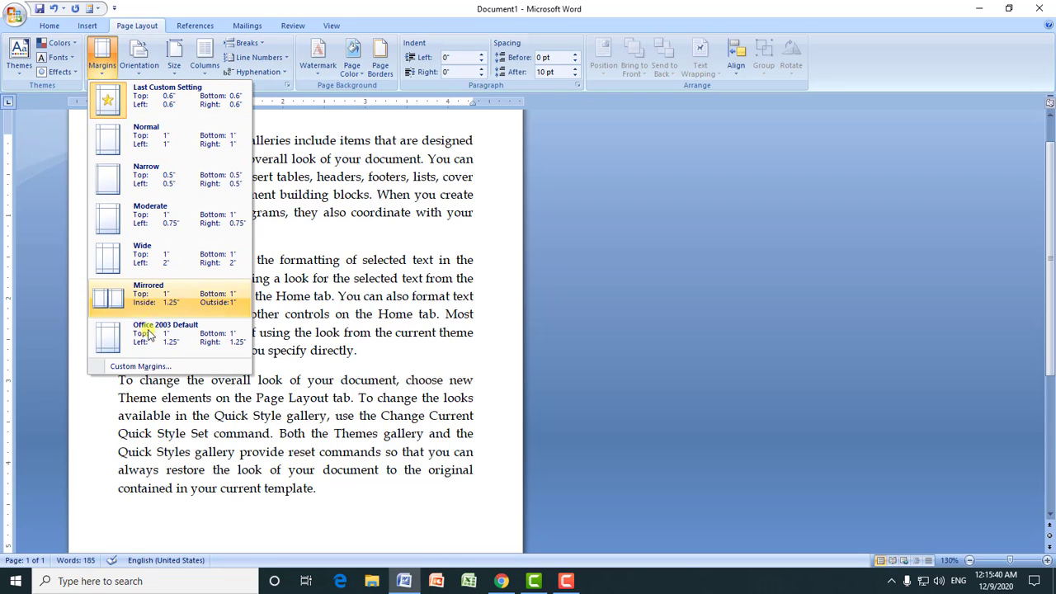
{"action": "left_click", "coordinate": [283, 208]}
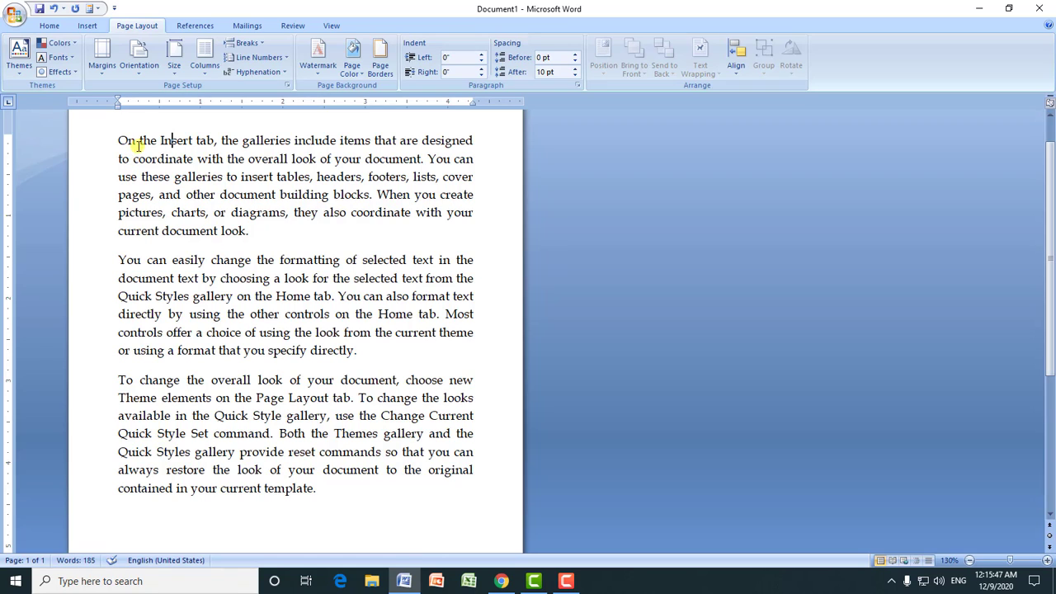
Step: Switch the page orientation to landscape and return it to portrait
{"action": "left_click", "coordinate": [139, 78]}
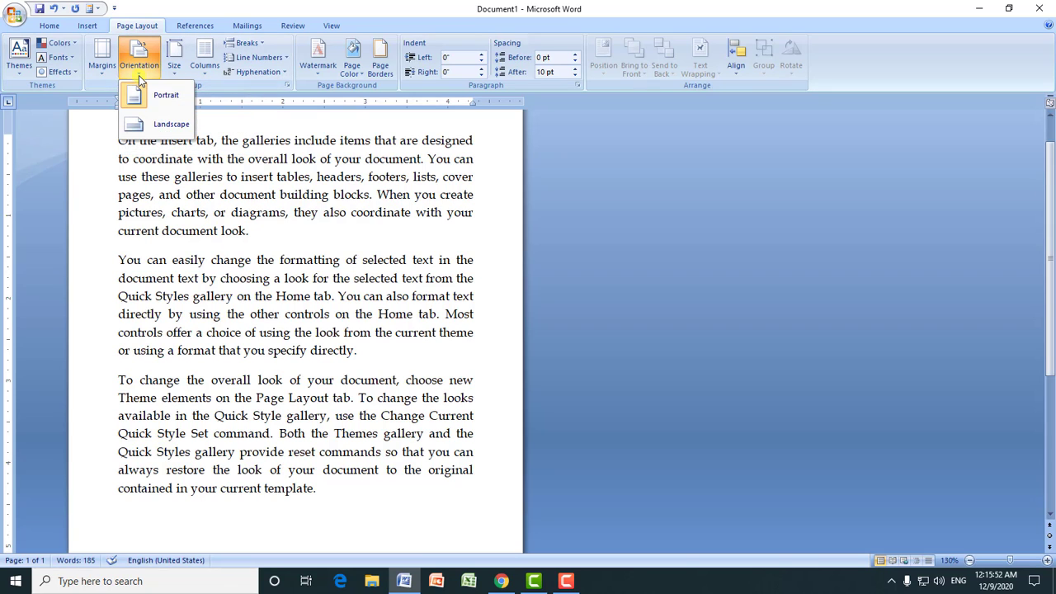
{"action": "left_click", "coordinate": [159, 128]}
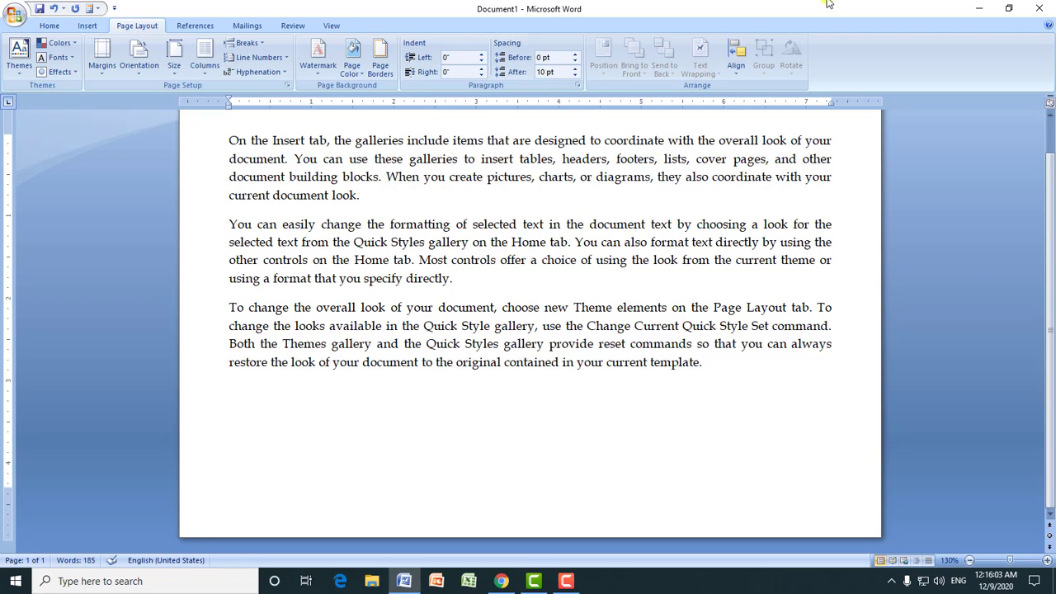
{"action": "left_click", "coordinate": [141, 79]}
{"action": "left_click", "coordinate": [157, 94]}
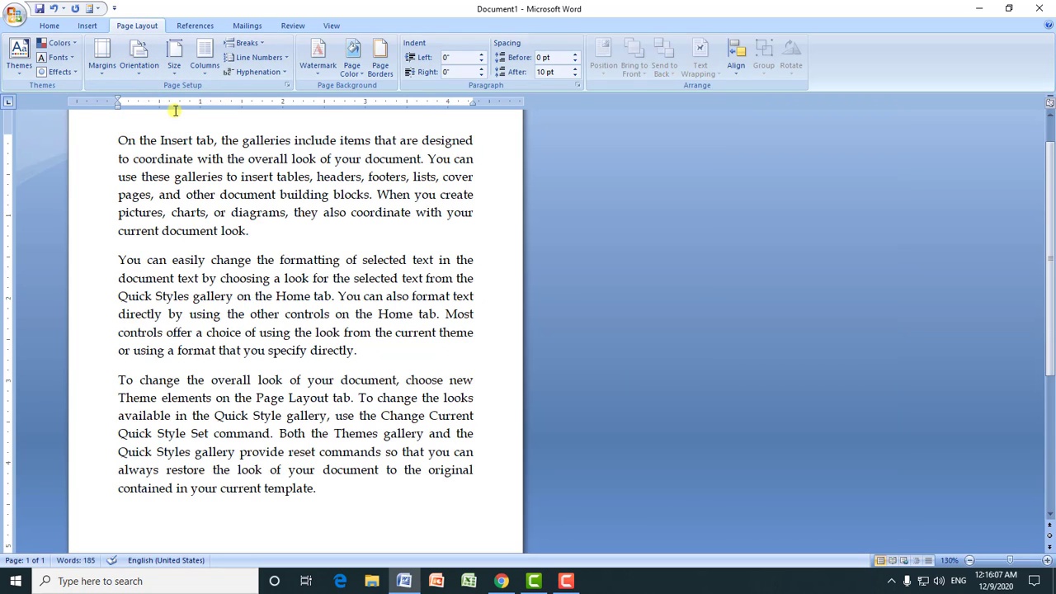
Step: Set the document's paper size to the A4 preset
{"action": "left_click", "coordinate": [173, 75]}
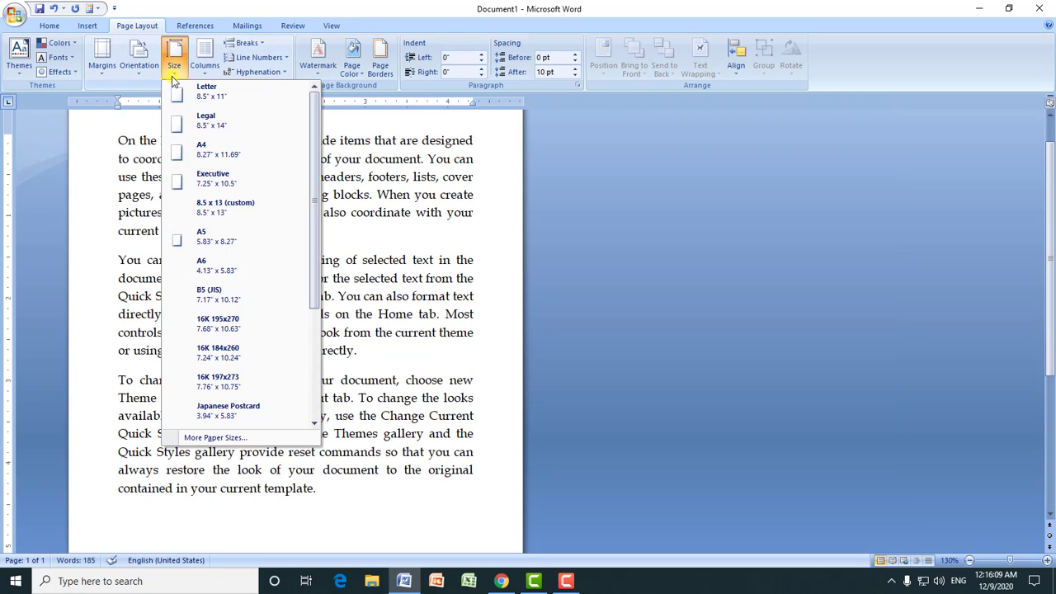
{"action": "left_click", "coordinate": [452, 147]}
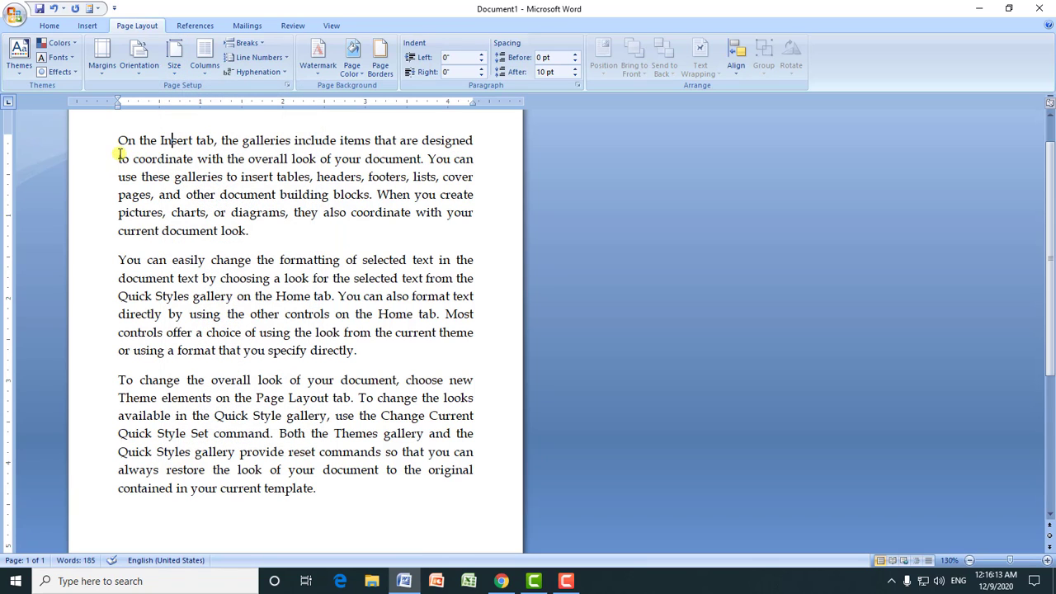
{"action": "left_click", "coordinate": [174, 66]}
{"action": "left_click", "coordinate": [204, 156]}
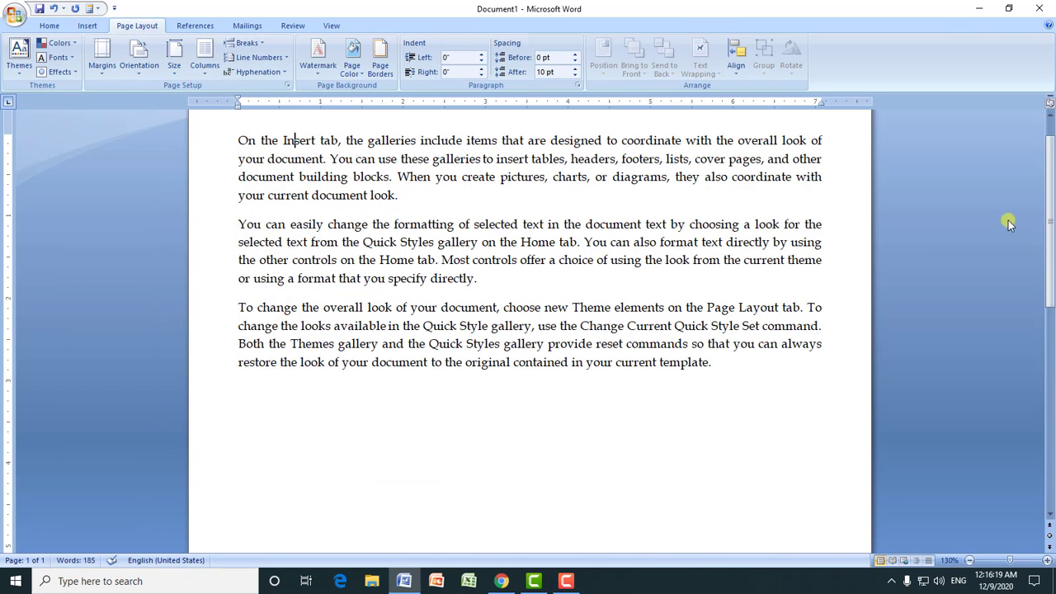
{"action": "scroll", "coordinate": [1007, 219], "scroll_direction": "up", "scroll_amount": 1}
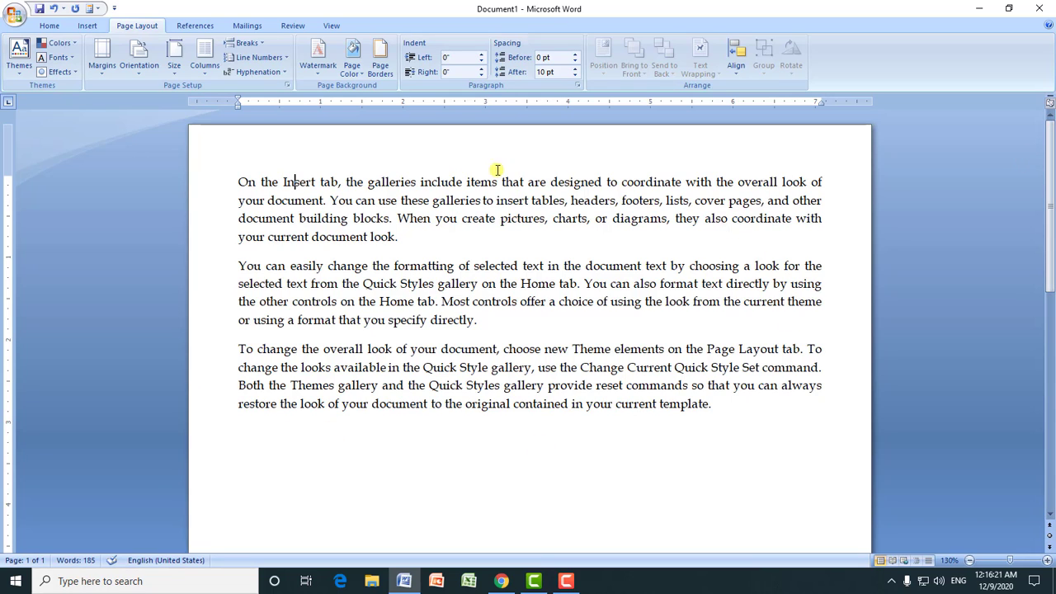
Step: Apply a custom paper size with a width of 8 and a height of 10 to the whole document
{"action": "left_click", "coordinate": [176, 70]}
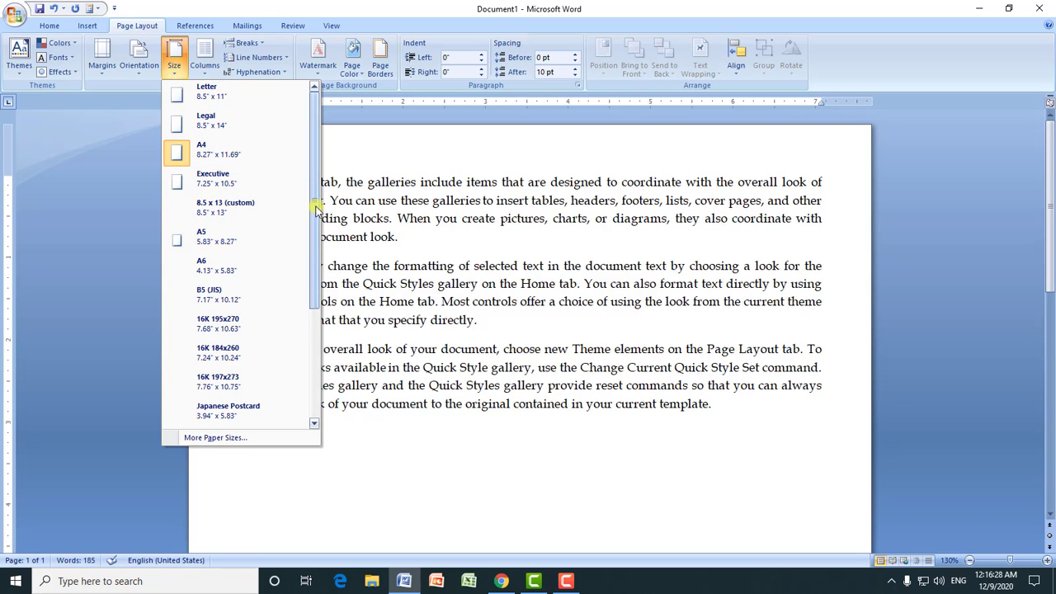
{"action": "left_click_drag", "start_coordinate": [313, 203], "coordinate": [306, 312]}
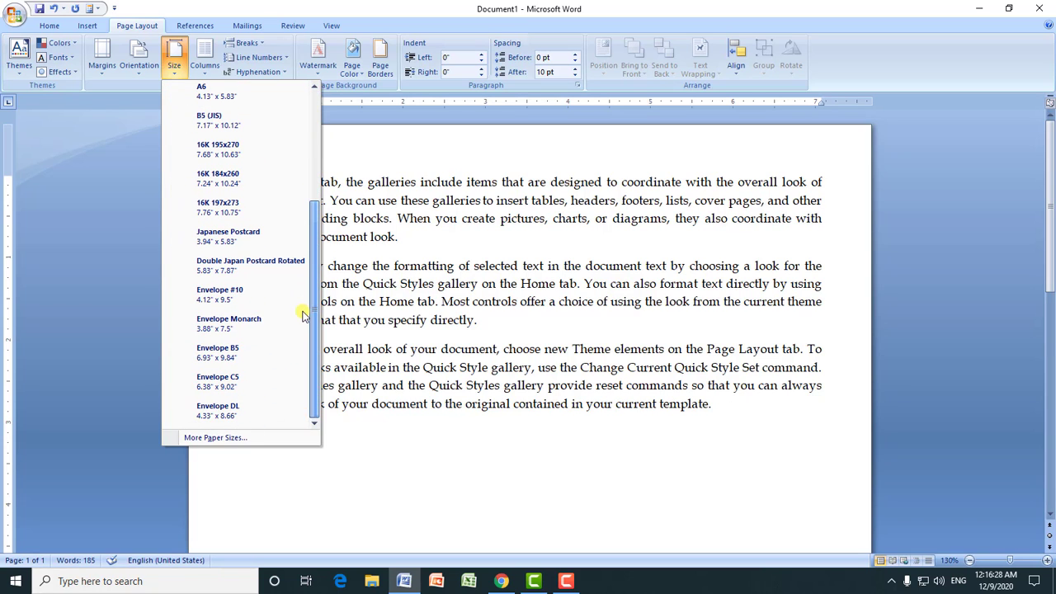
{"action": "left_click", "coordinate": [244, 437]}
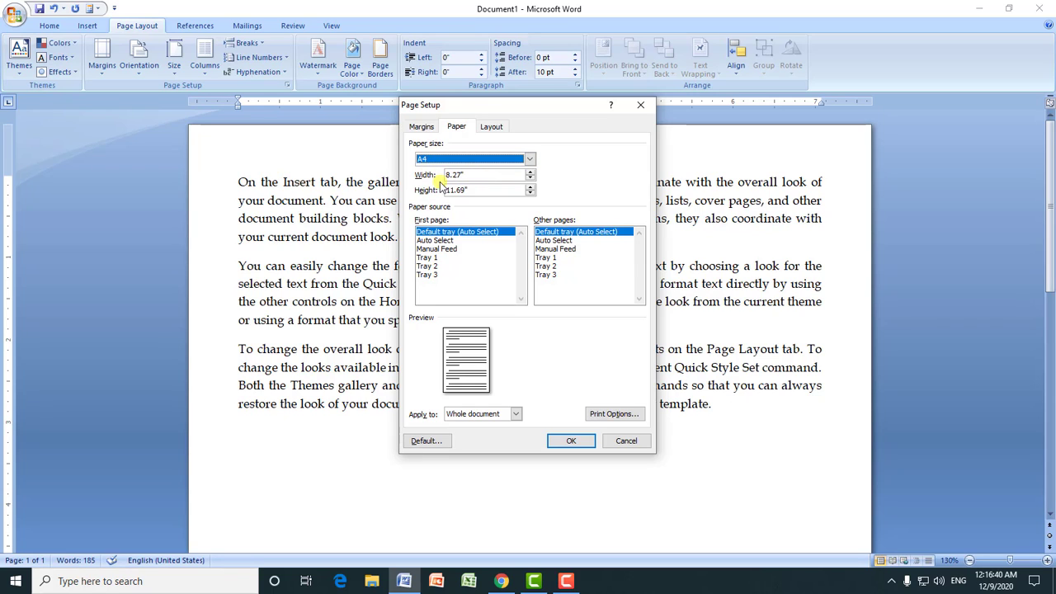
{"action": "left_click_drag", "start_coordinate": [485, 175], "coordinate": [441, 178]}
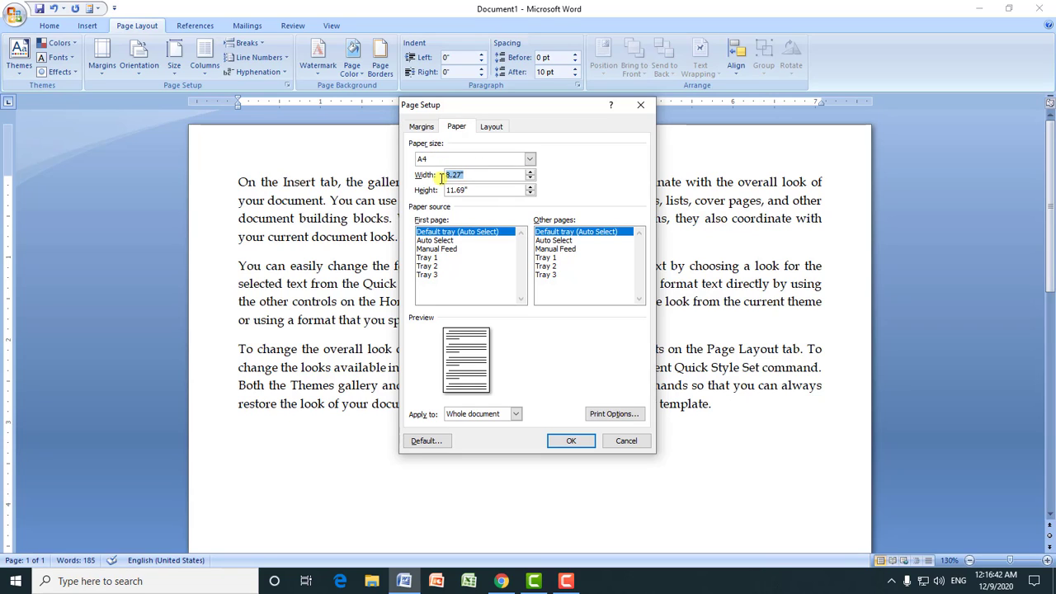
{"action": "type", "text": "8"}
{"action": "key", "text": "Tab"}
{"action": "type", "text": "1"}
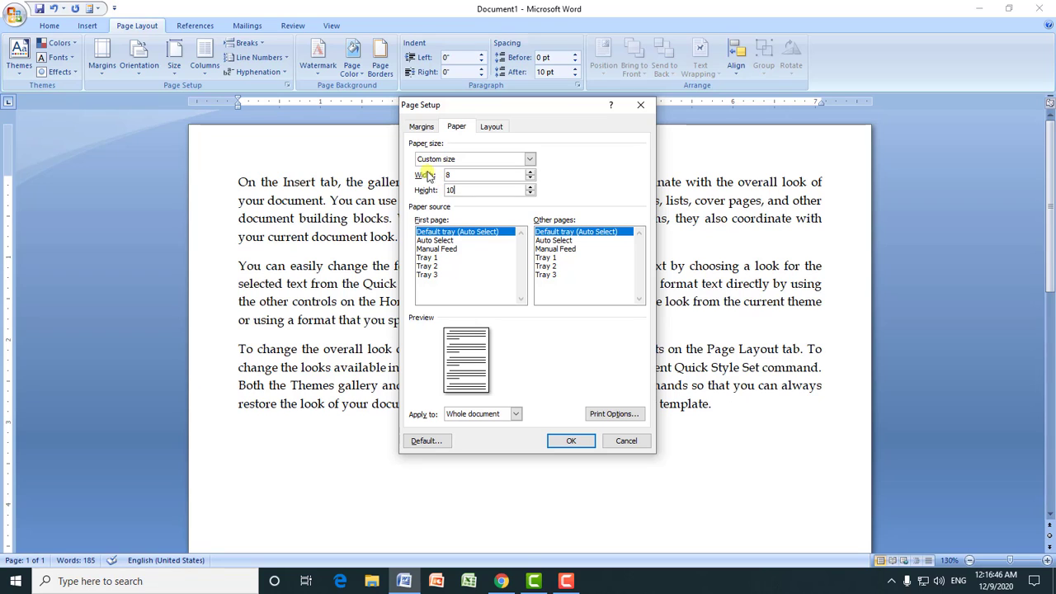
{"action": "left_click", "coordinate": [571, 440]}
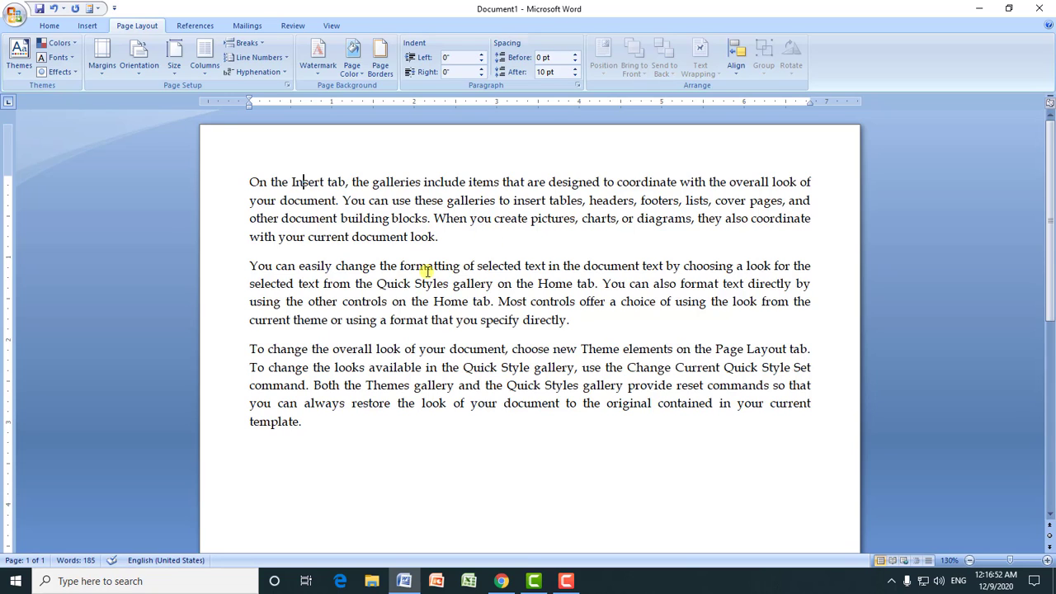
{"action": "left_click", "coordinate": [173, 70]}
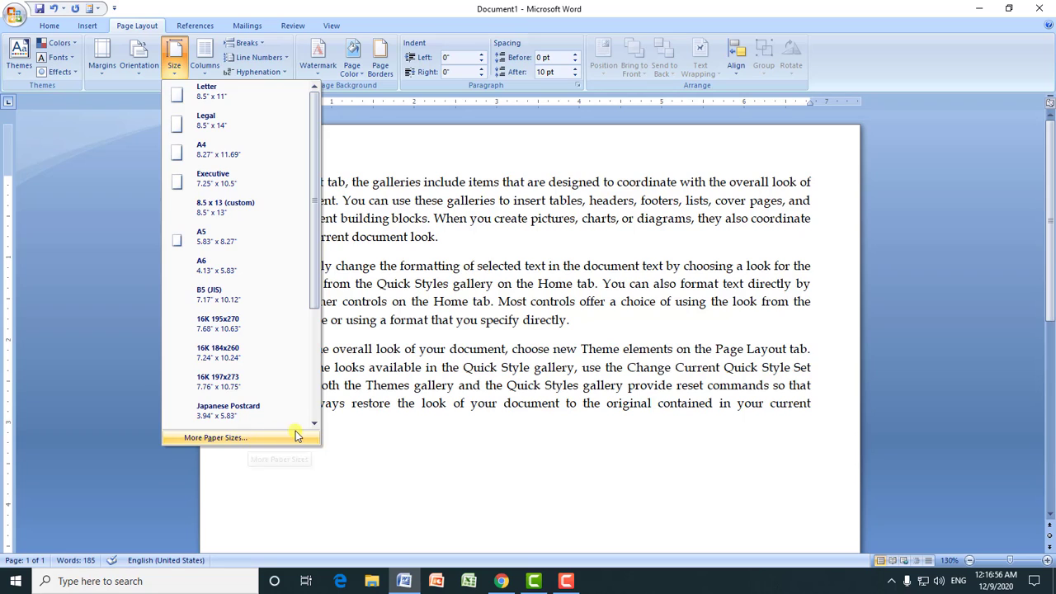
{"action": "left_click", "coordinate": [429, 348]}
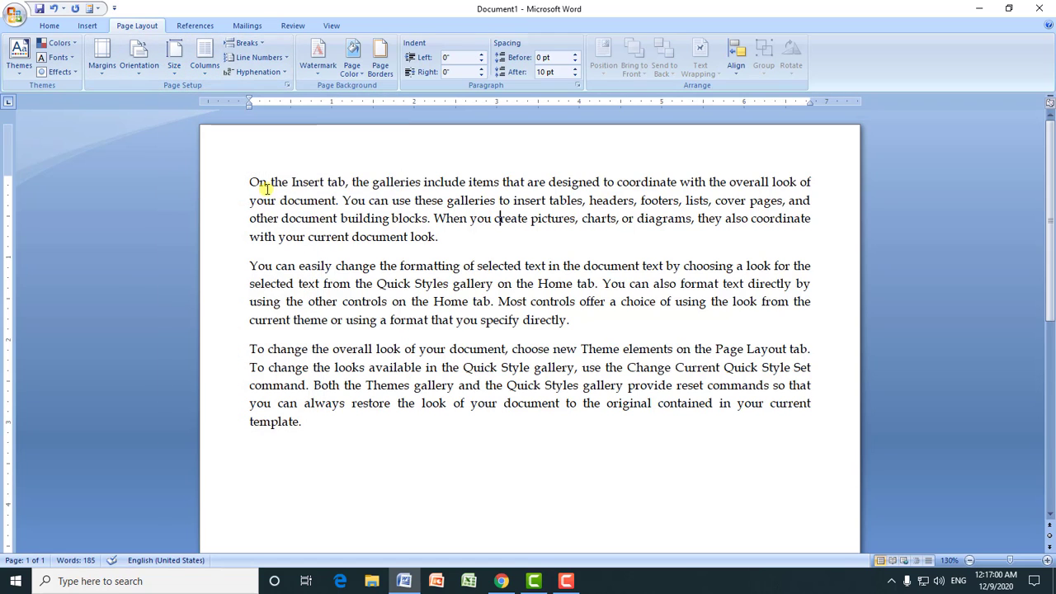
Step: Copy all three paragraphs and paste them twice at the end of the document text
{"action": "left_click_drag", "start_coordinate": [252, 182], "coordinate": [304, 427]}
{"action": "key", "text": "ctrl+c"}
{"action": "left_click", "coordinate": [305, 425]}
{"action": "key", "text": "ctrl+v"}
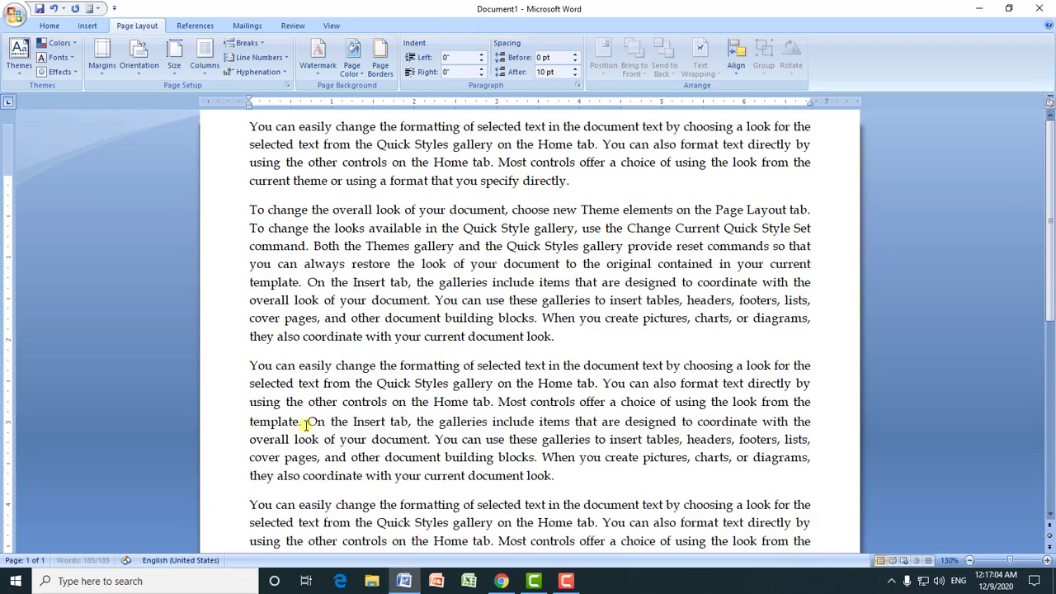
{"action": "left_click_drag", "start_coordinate": [1049, 272], "coordinate": [1049, 144]}
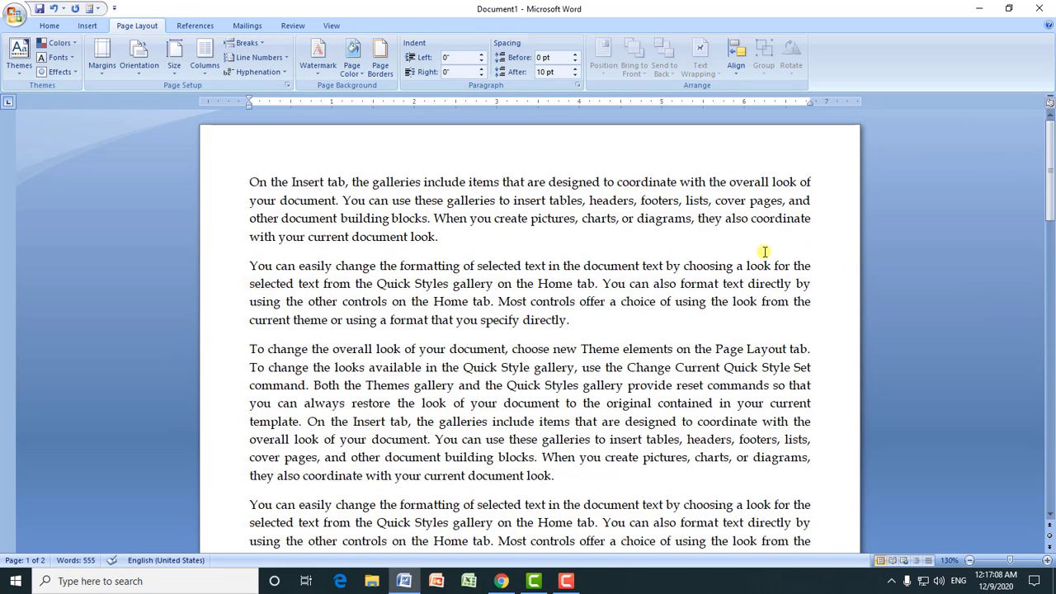
Step: Lay out the document text in two equal columns
{"action": "left_click", "coordinate": [205, 73]}
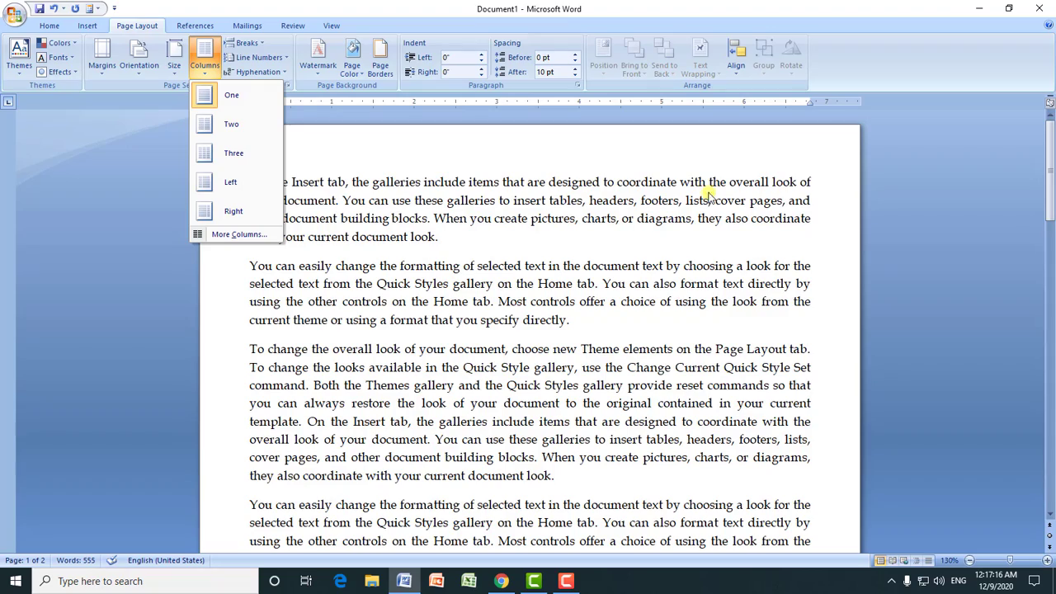
{"action": "left_click", "coordinate": [233, 126]}
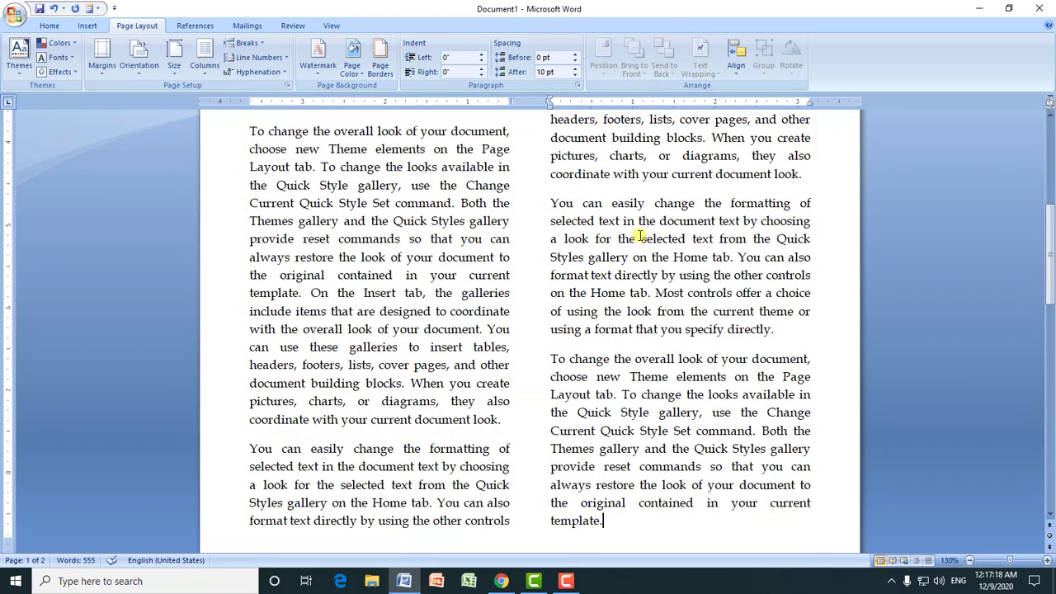
{"action": "mouse_move", "coordinate": [1047, 191]}
{"action": "left_mouse_down"}
{"action": "mouse_move", "coordinate": [1042, 214]}
{"action": "mouse_move", "coordinate": [1041, 186]}
{"action": "left_mouse_up"}
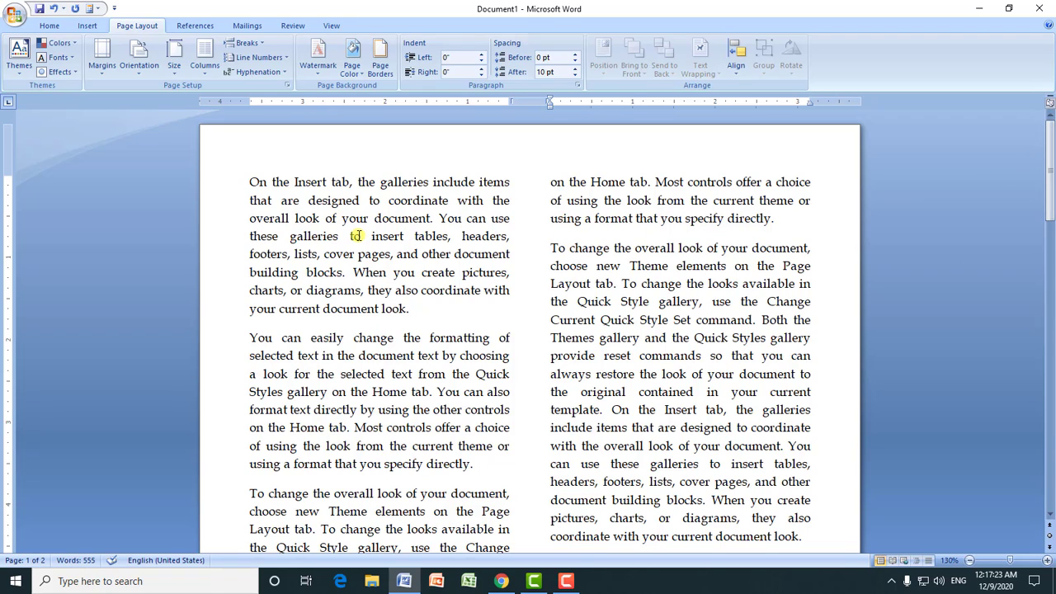
Step: Change the document's layout to three columns
{"action": "left_click", "coordinate": [203, 73]}
{"action": "left_click", "coordinate": [218, 156]}
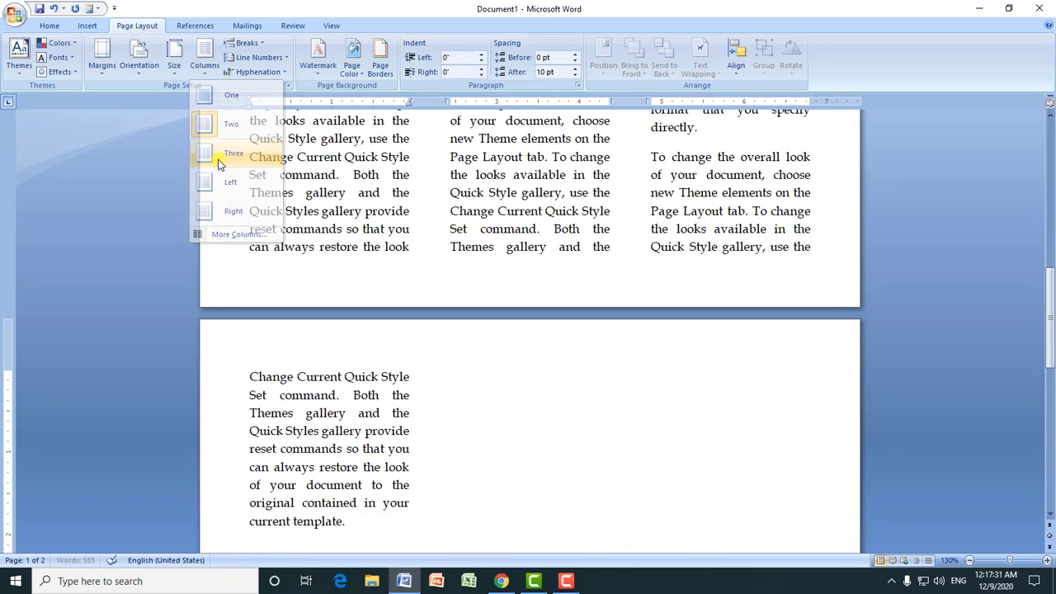
{"action": "left_click_drag", "start_coordinate": [1050, 330], "coordinate": [1050, 134]}
Step: Apply the Left column preset, with a narrow first column and a wide second one
{"action": "left_click", "coordinate": [206, 72]}
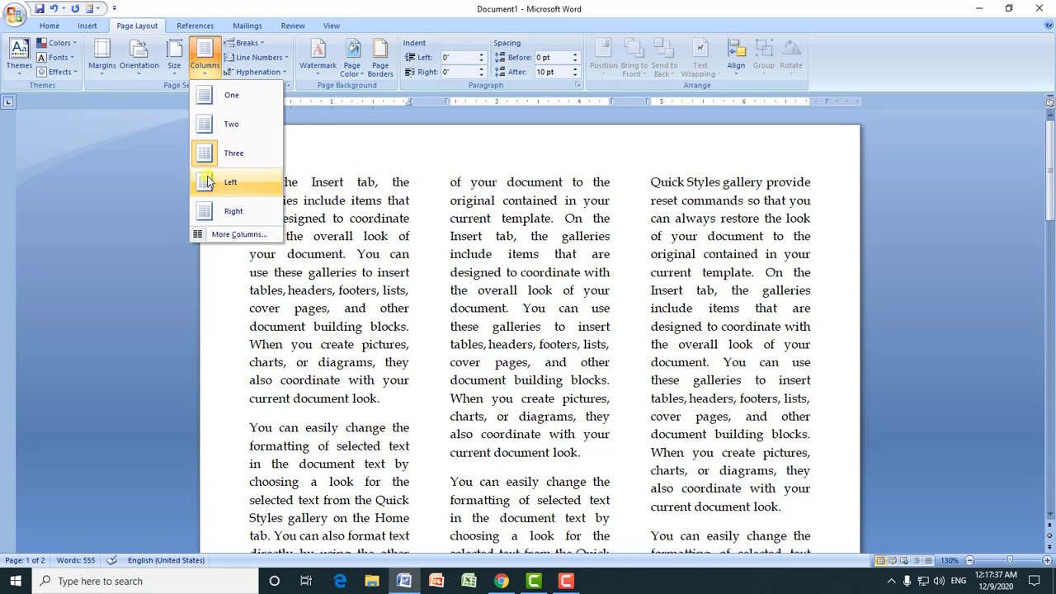
{"action": "left_click", "coordinate": [209, 193]}
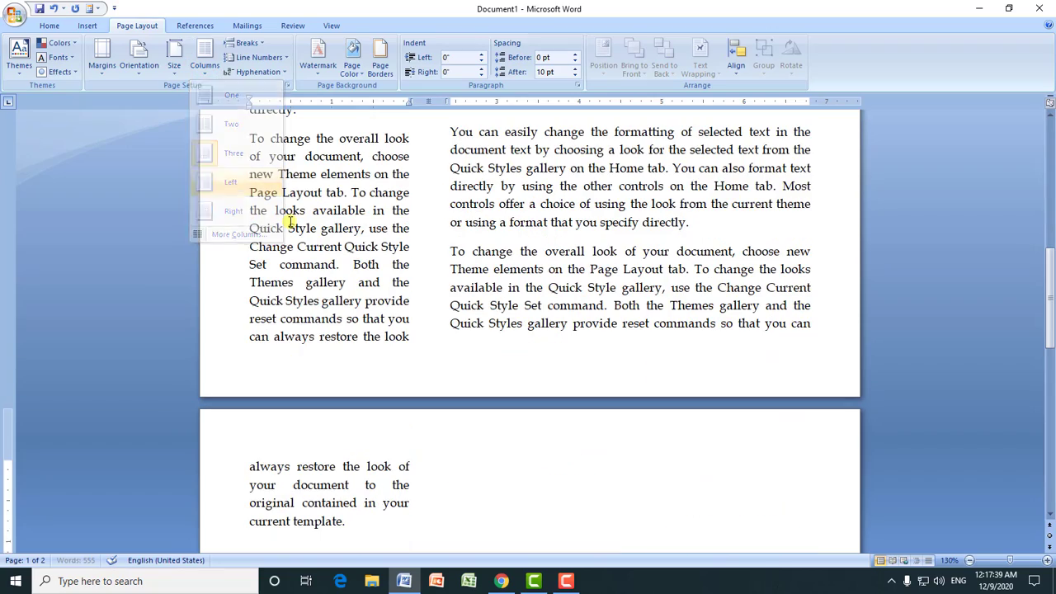
{"action": "left_click_drag", "start_coordinate": [1051, 330], "coordinate": [1034, 204]}
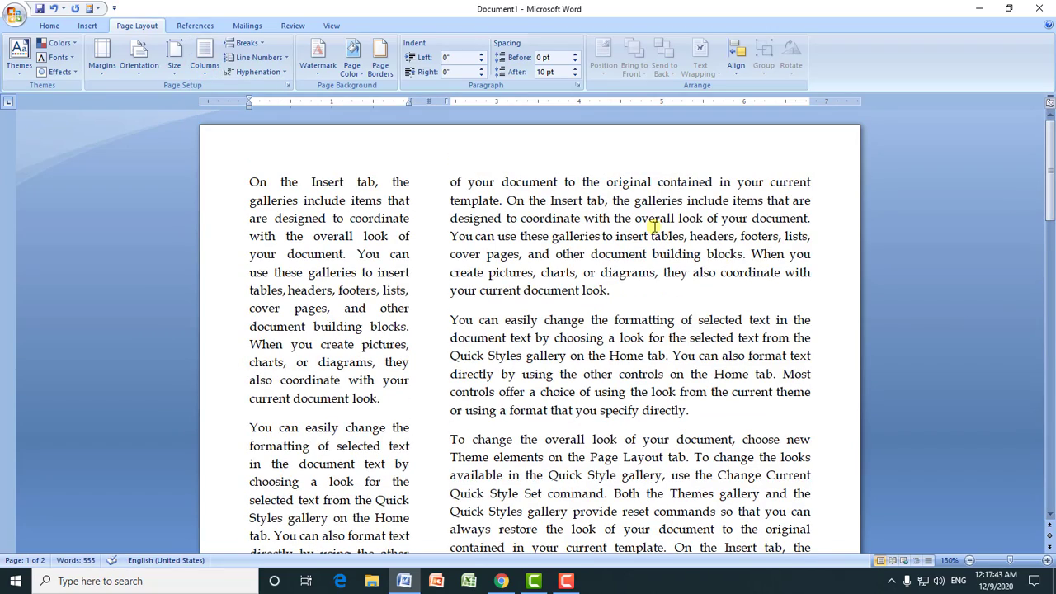
Step: Apply the Right column preset, with a wide first column and a narrow second one
{"action": "left_click", "coordinate": [205, 67]}
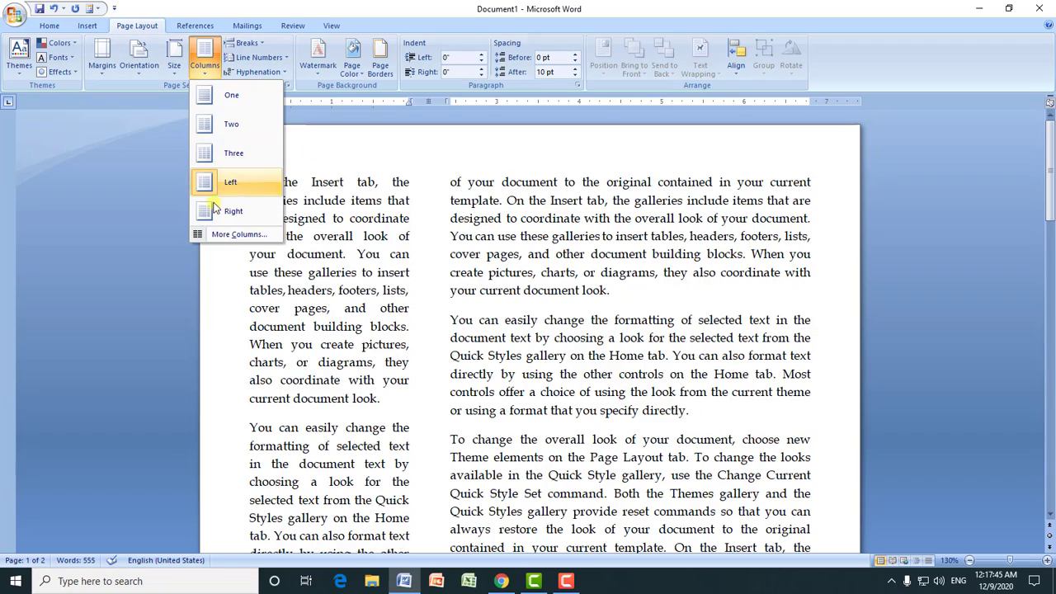
{"action": "left_click", "coordinate": [233, 212]}
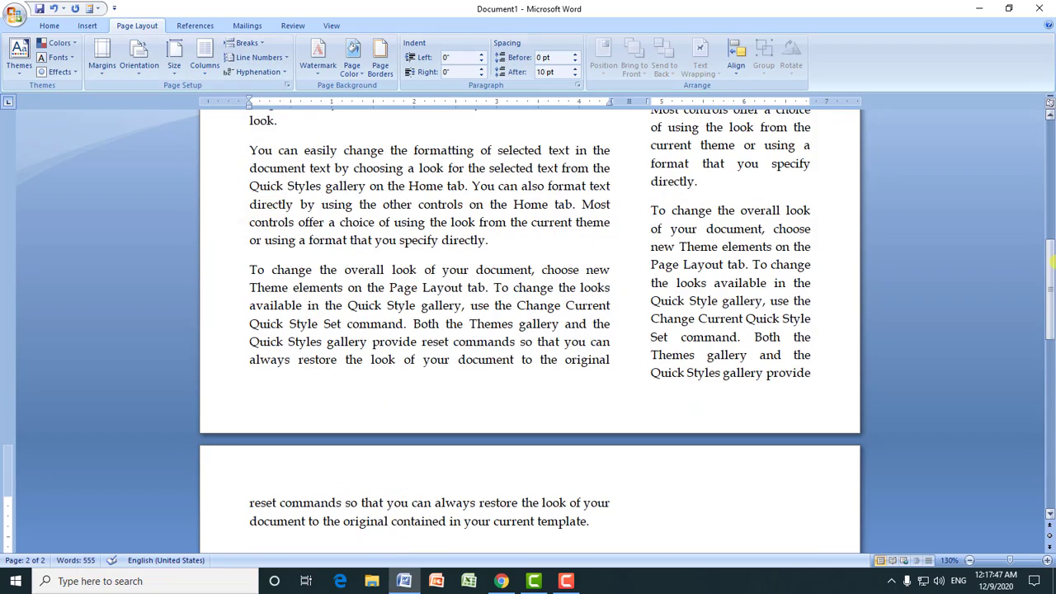
Step: Open the detailed column settings, raise the number of columns to 4 and set it back to 2
{"action": "left_click_drag", "start_coordinate": [1051, 291], "coordinate": [1051, 120]}
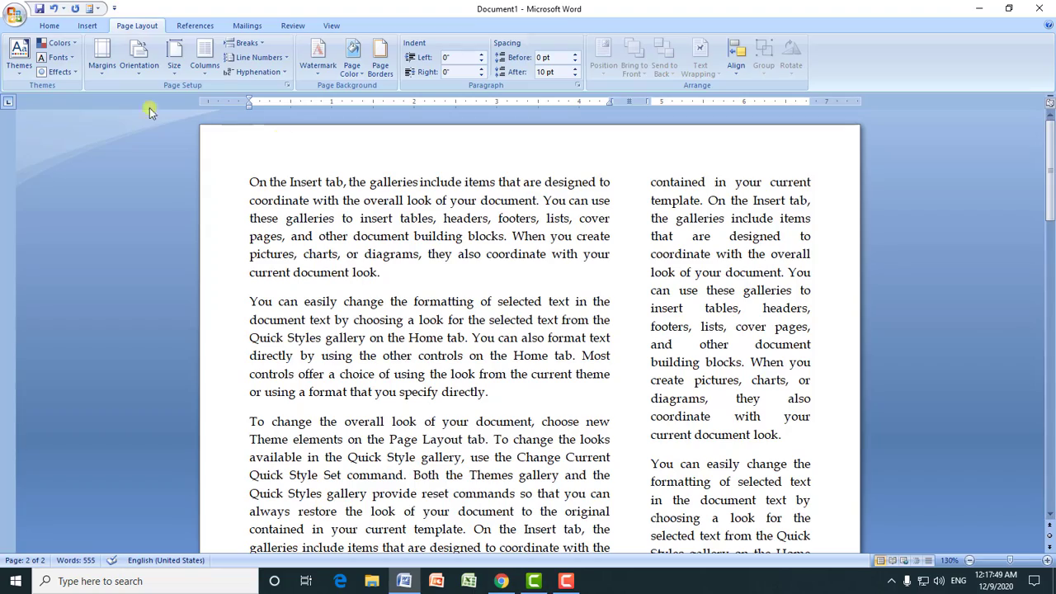
{"action": "left_click", "coordinate": [207, 70]}
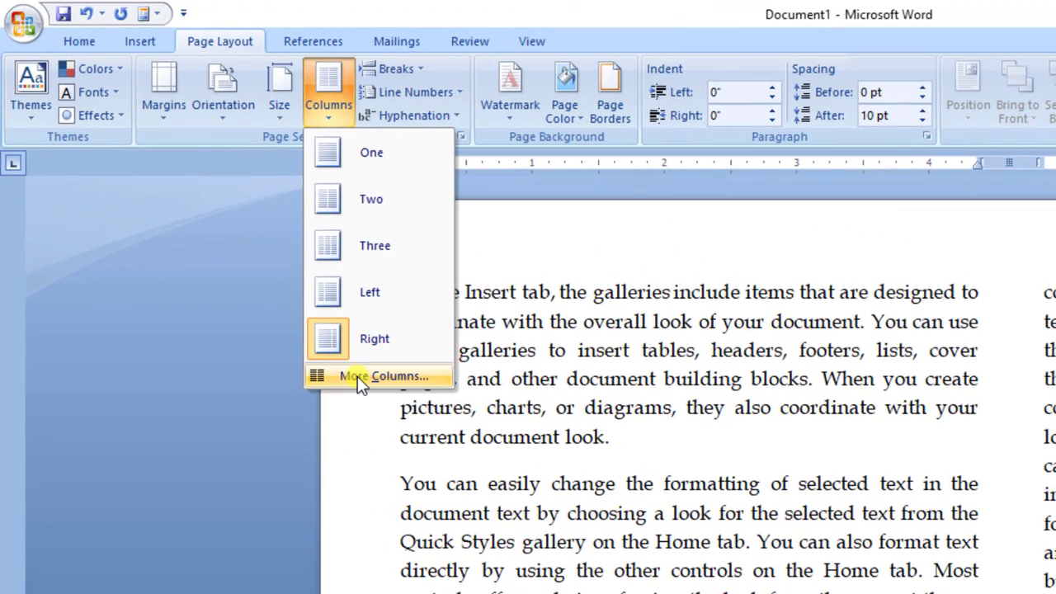
{"action": "left_click", "coordinate": [357, 376]}
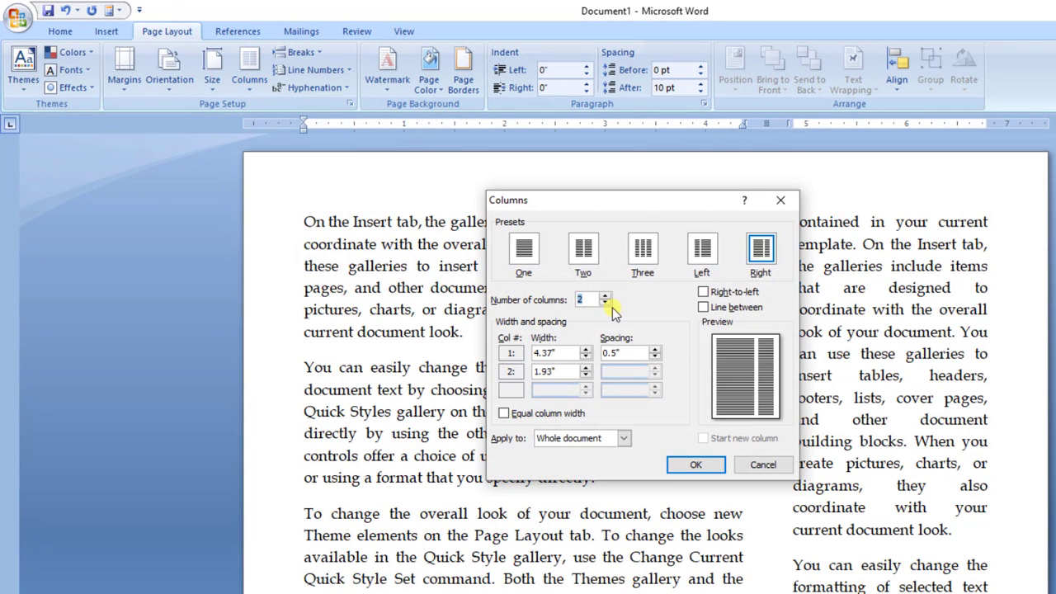
{"action": "left_click", "coordinate": [604, 296]}
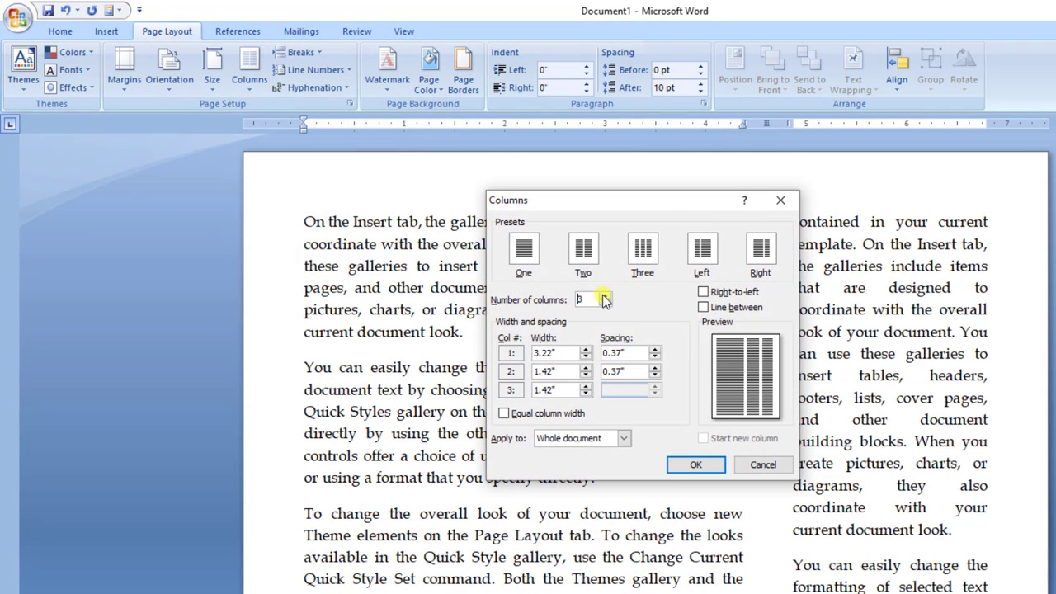
{"action": "left_click", "coordinate": [604, 296]}
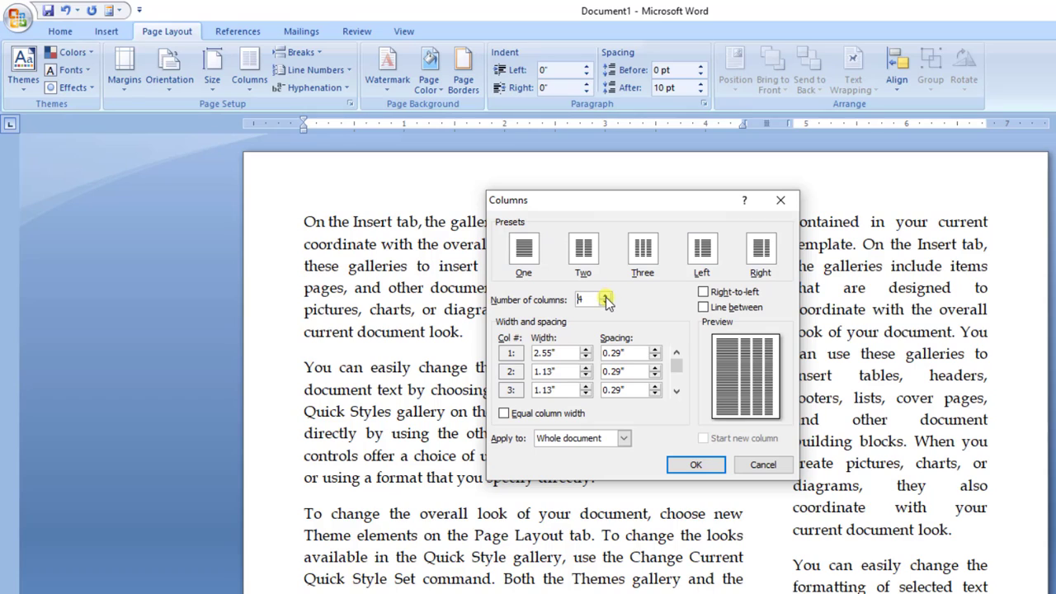
{"action": "left_click", "coordinate": [607, 303]}
{"action": "left_click", "coordinate": [606, 303]}
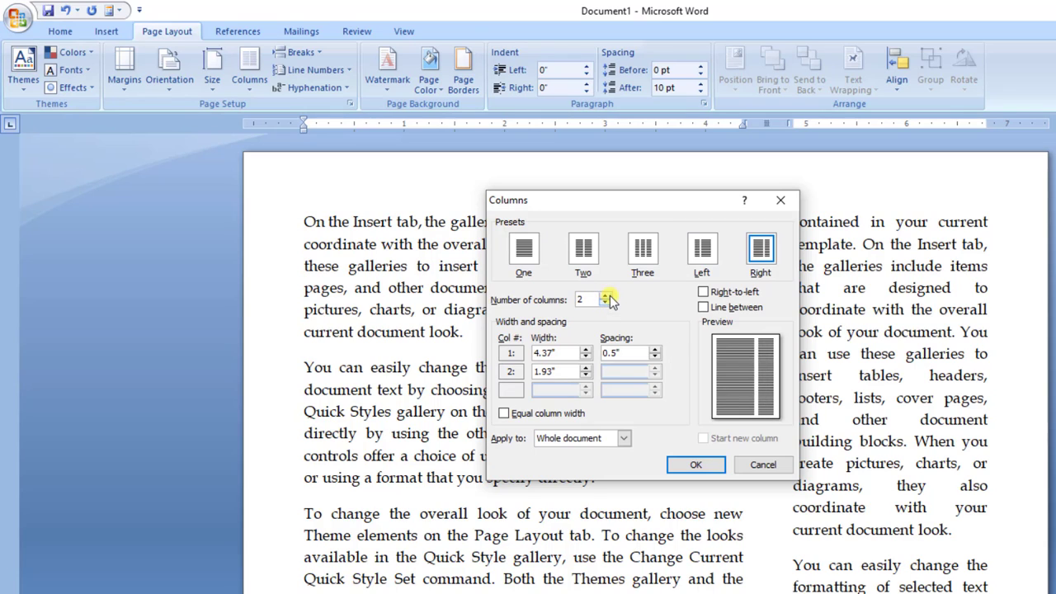
Step: Choose the Three preset with equal column widths and 0.5" spacing, and apply it to the whole document
{"action": "left_click", "coordinate": [643, 250]}
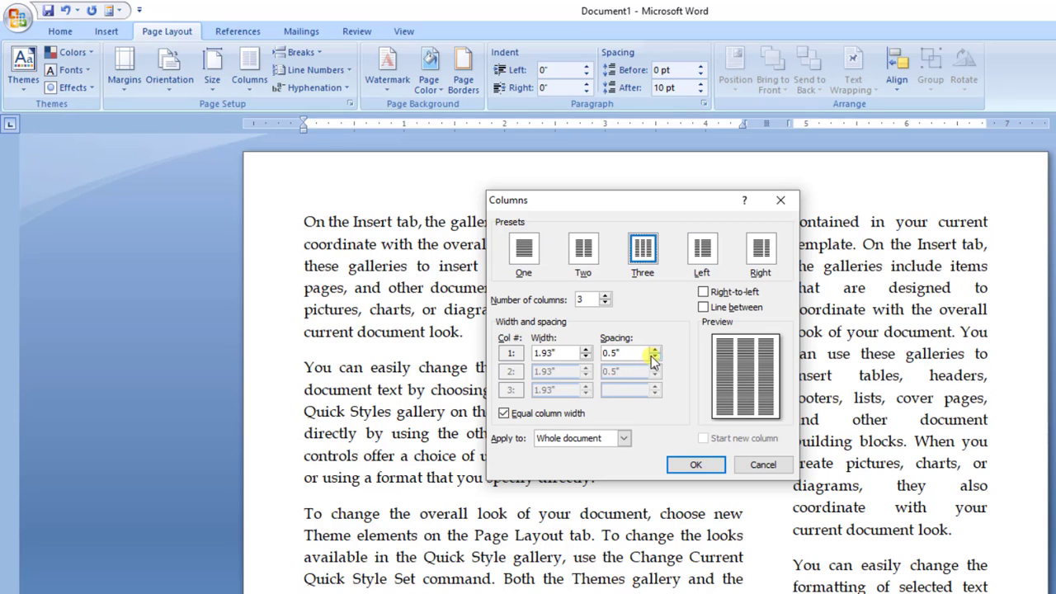
{"action": "left_click", "coordinate": [655, 350]}
{"action": "left_click", "coordinate": [655, 349]}
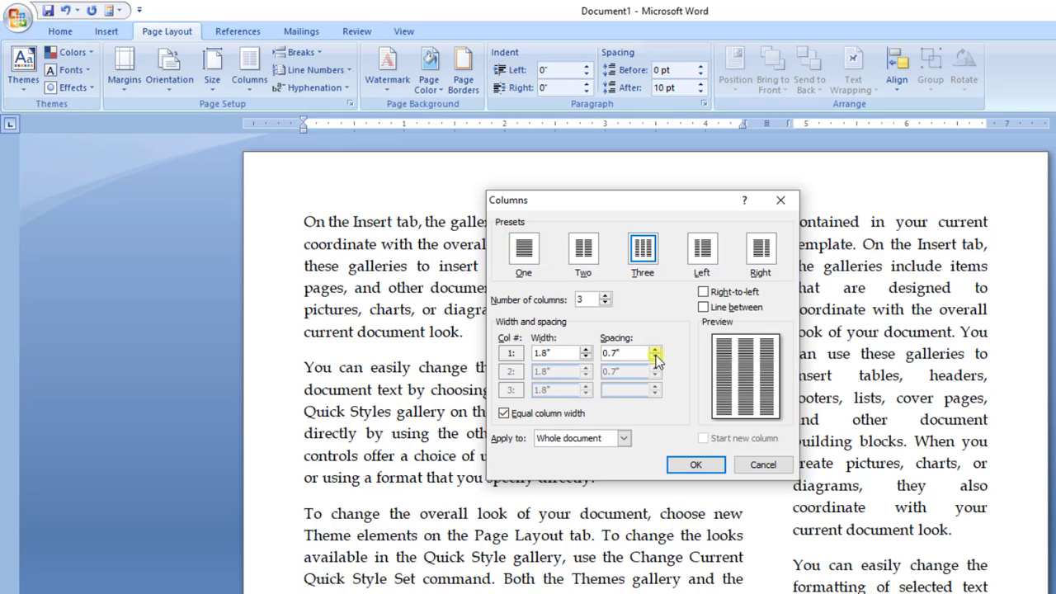
{"action": "left_click", "coordinate": [656, 355]}
{"action": "left_click", "coordinate": [656, 356]}
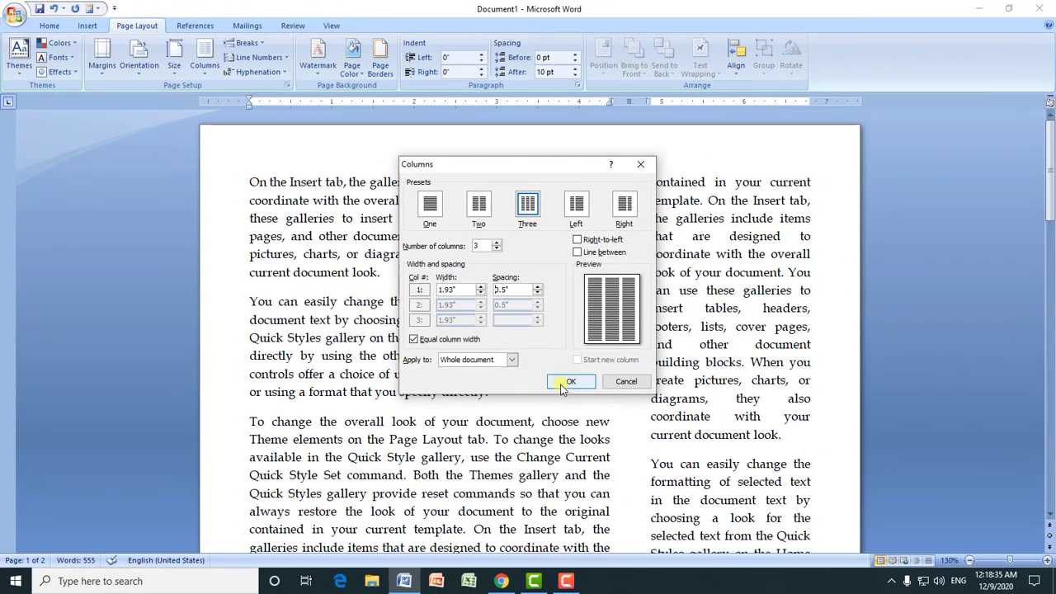
{"action": "left_click", "coordinate": [695, 464]}
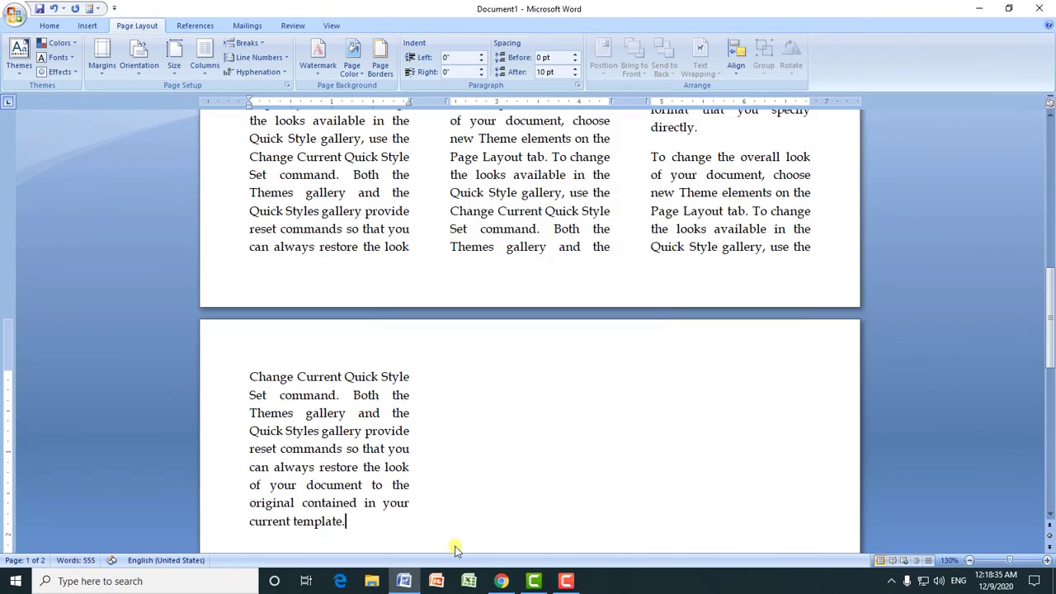
{"action": "left_click_drag", "start_coordinate": [1046, 299], "coordinate": [1049, 149]}
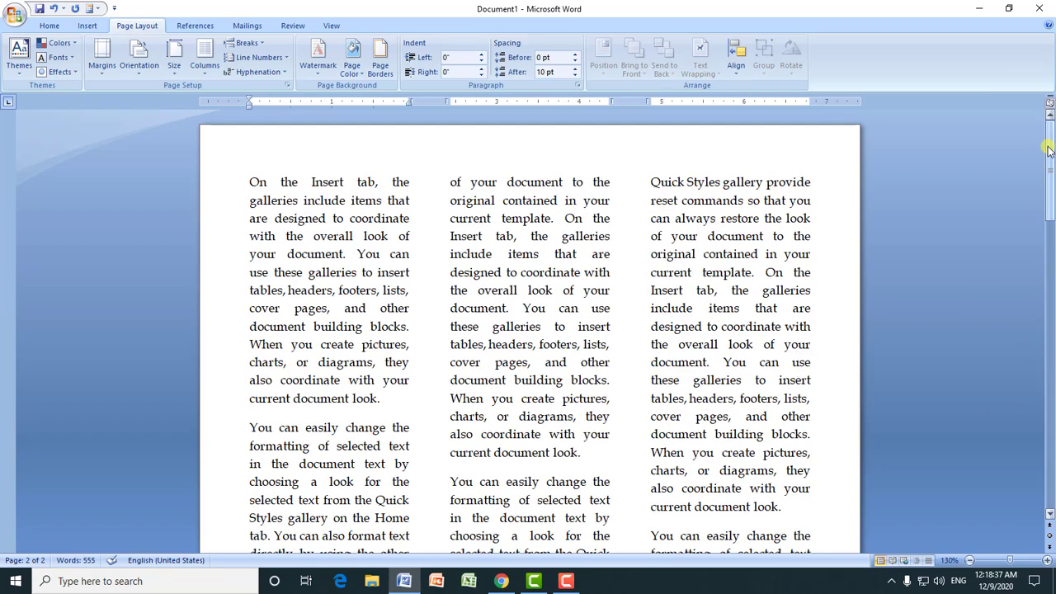
Step: Return the document text to a single-column layout
{"action": "left_click", "coordinate": [493, 174]}
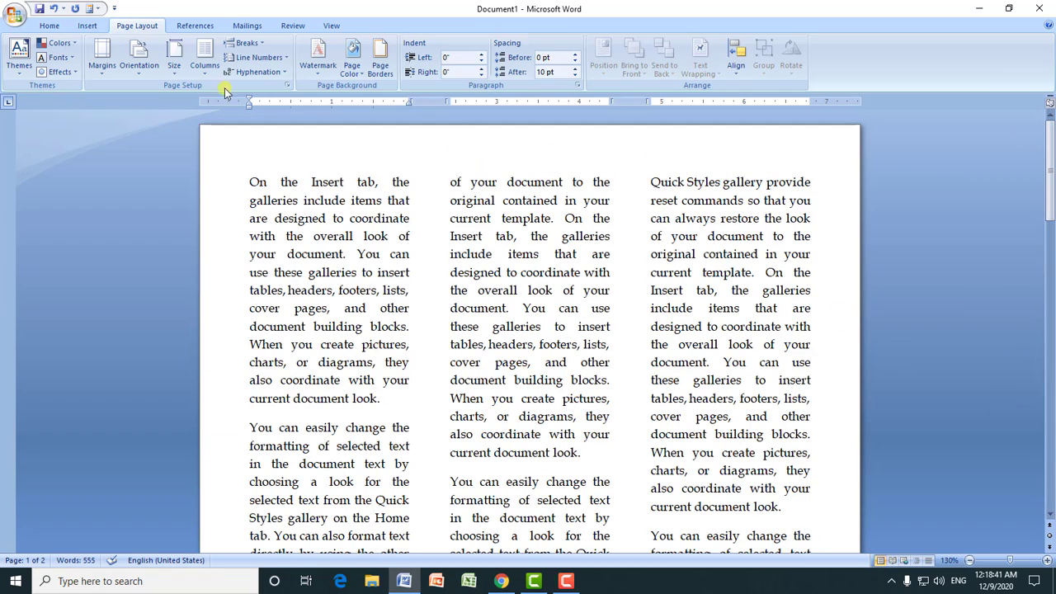
{"action": "left_click", "coordinate": [205, 66]}
{"action": "left_click", "coordinate": [231, 95]}
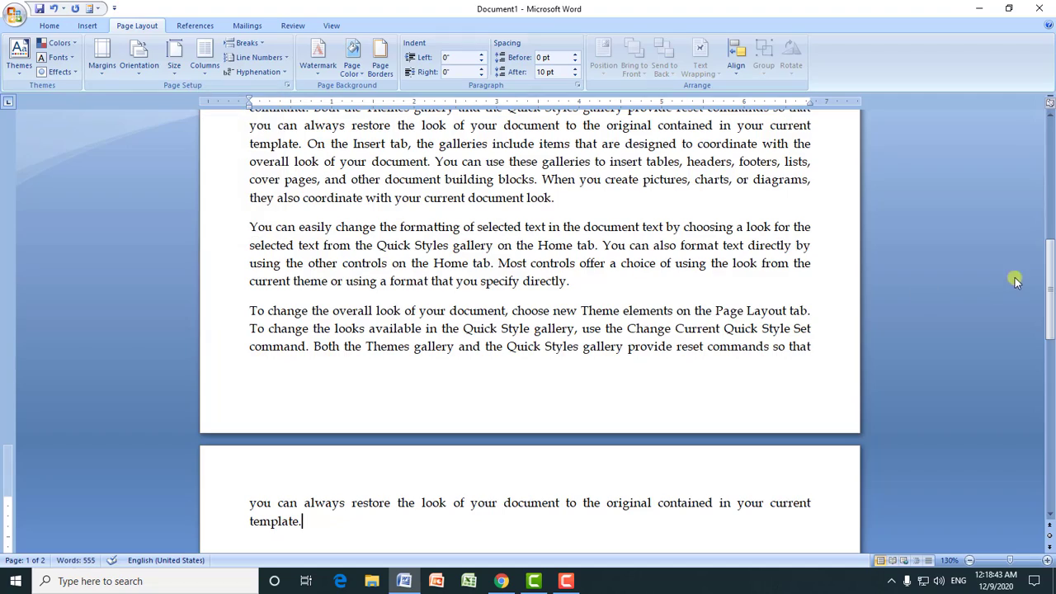
Step: Delete the document's last paragraph, which runs from the end of page one onto page two
{"action": "left_click_drag", "start_coordinate": [1052, 279], "coordinate": [1046, 225]}
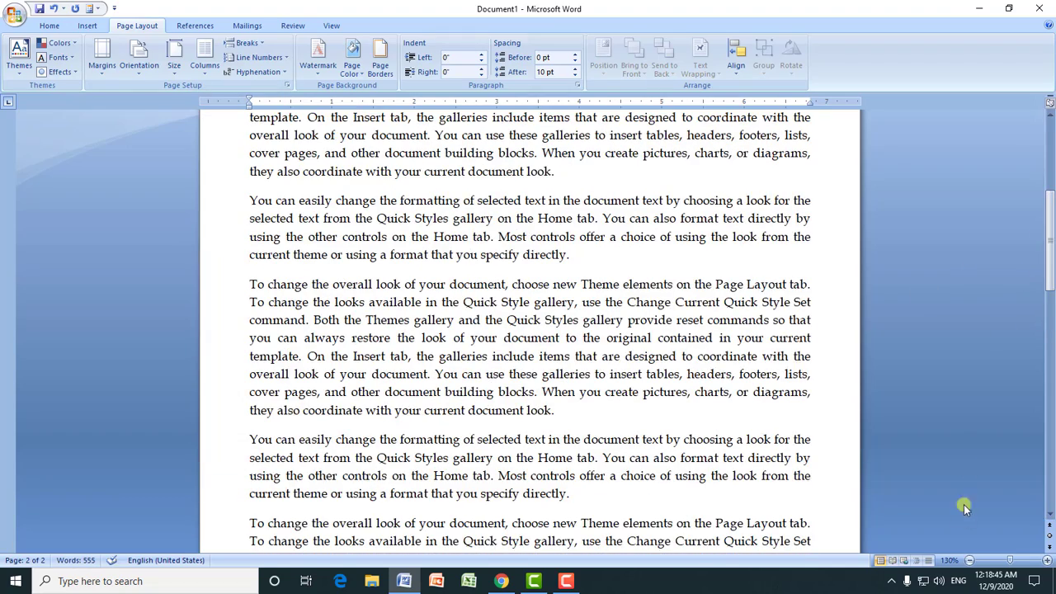
{"action": "left_click", "coordinate": [969, 560]}
{"action": "left_click", "coordinate": [970, 561]}
{"action": "left_click", "coordinate": [969, 560]}
{"action": "left_click", "coordinate": [969, 560]}
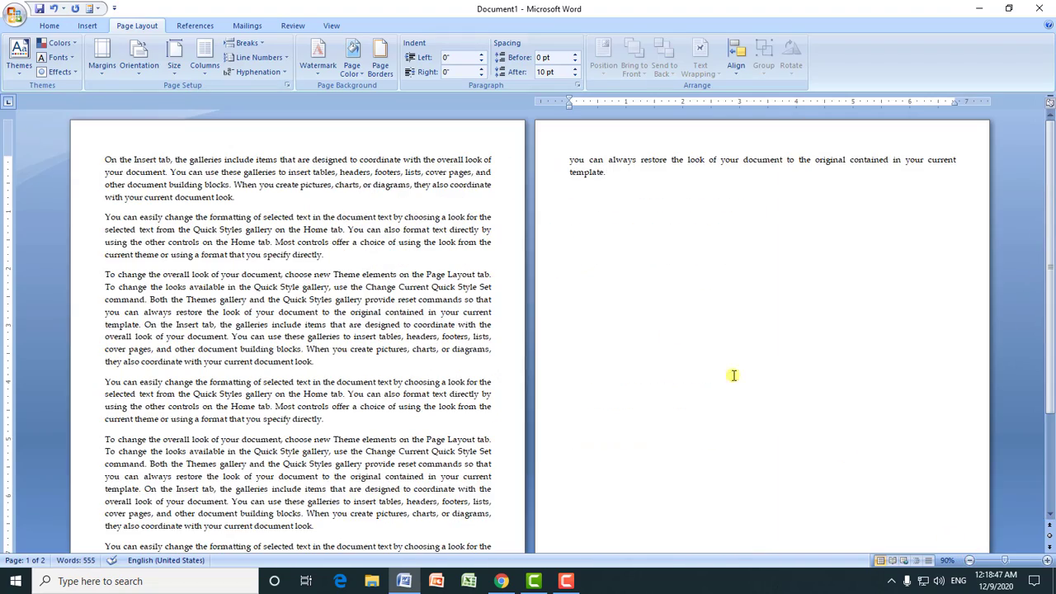
{"action": "left_click_drag", "start_coordinate": [1049, 312], "coordinate": [1050, 450]}
{"action": "left_click", "coordinate": [969, 560]}
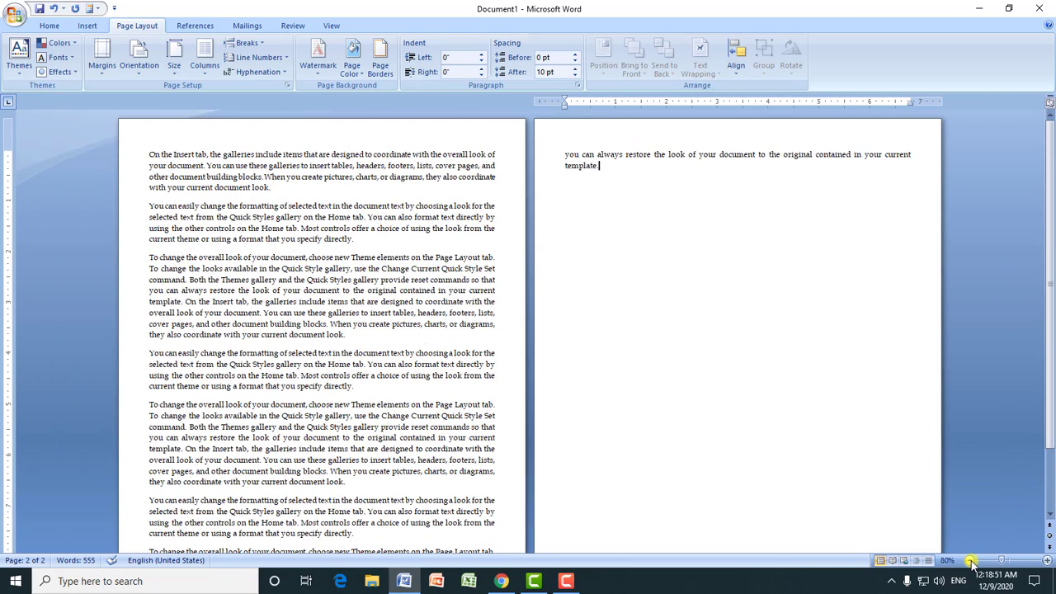
{"action": "left_click", "coordinate": [969, 560]}
{"action": "left_click", "coordinate": [969, 560]}
{"action": "left_click_drag", "start_coordinate": [87, 441], "coordinate": [538, 455]}
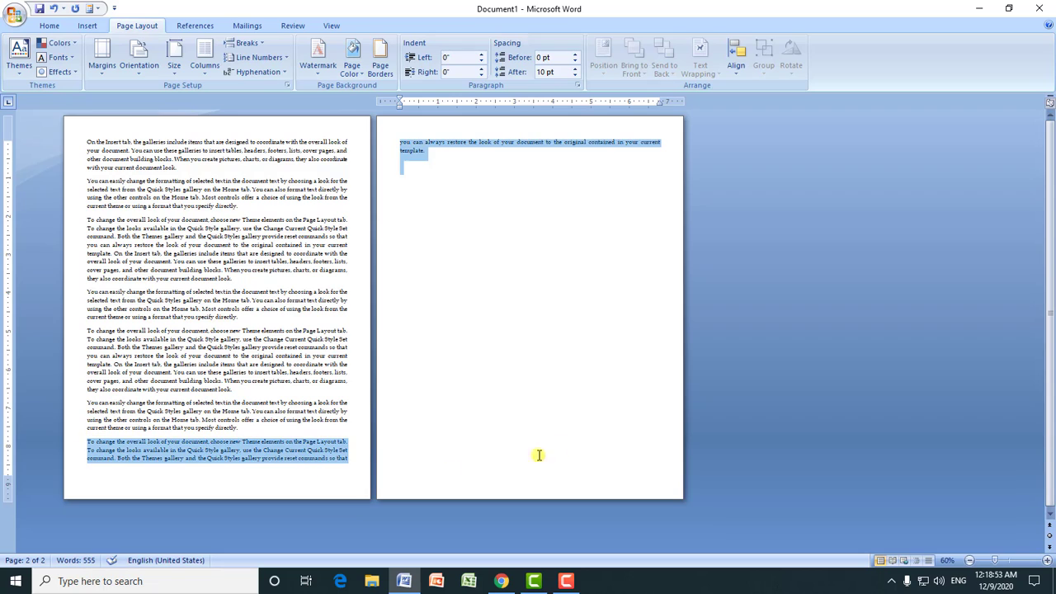
{"action": "key", "text": "Delete"}
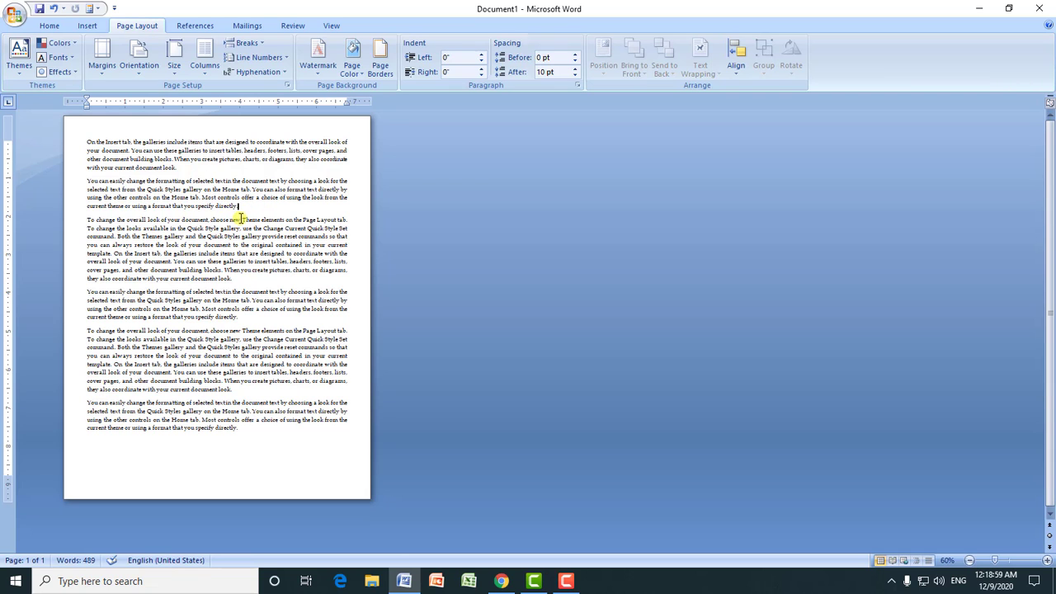
Step: Insert a page break after the second paragraph, which ends with "specify directly."
{"action": "left_click", "coordinate": [991, 561]}
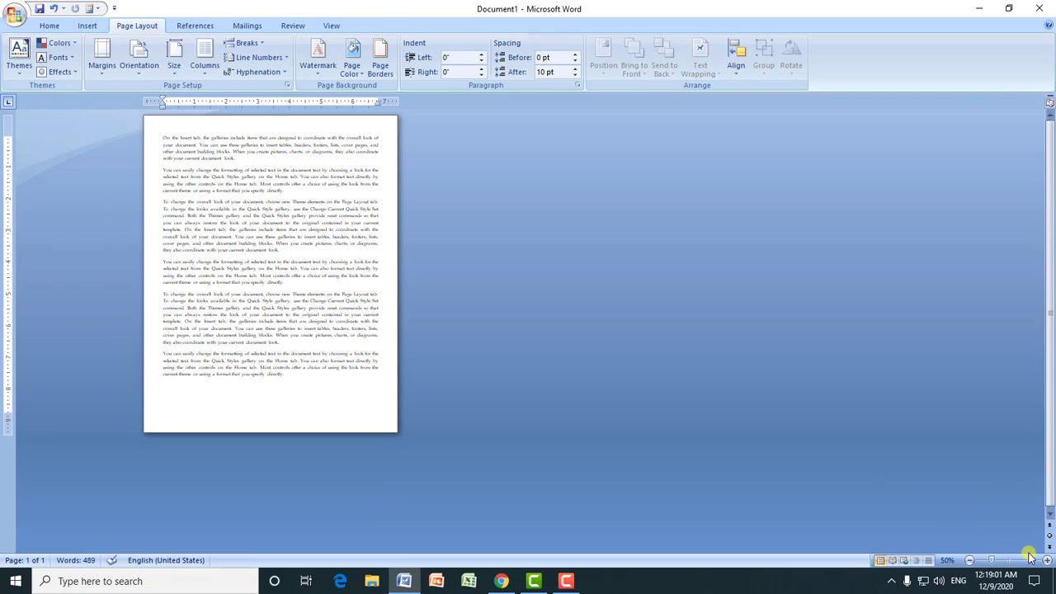
{"action": "left_click_drag", "start_coordinate": [994, 562], "coordinate": [1021, 561]}
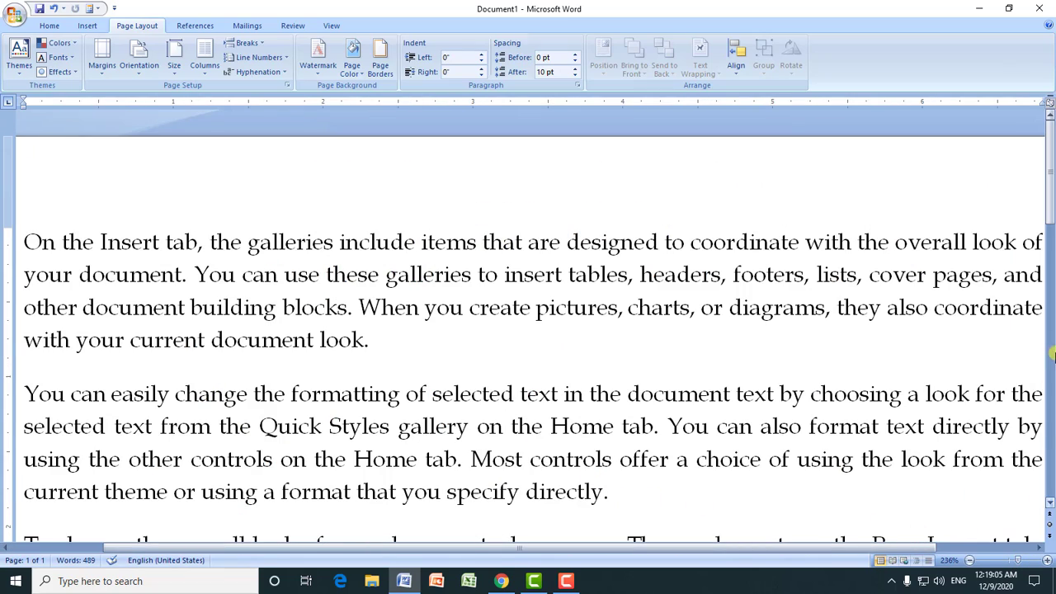
{"action": "left_click_drag", "start_coordinate": [1020, 562], "coordinate": [1006, 564]}
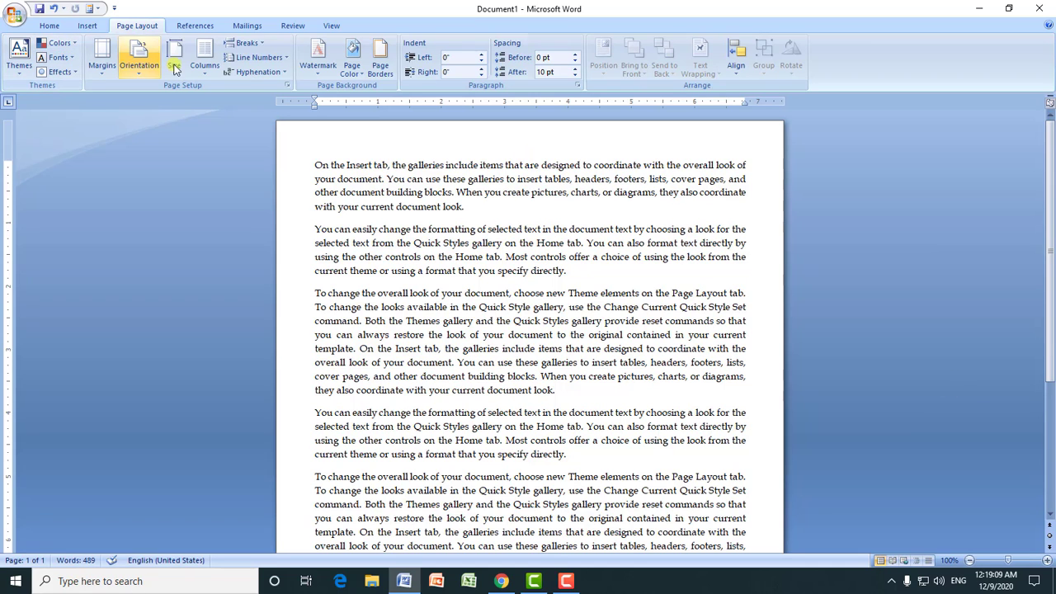
{"action": "left_click", "coordinate": [244, 43]}
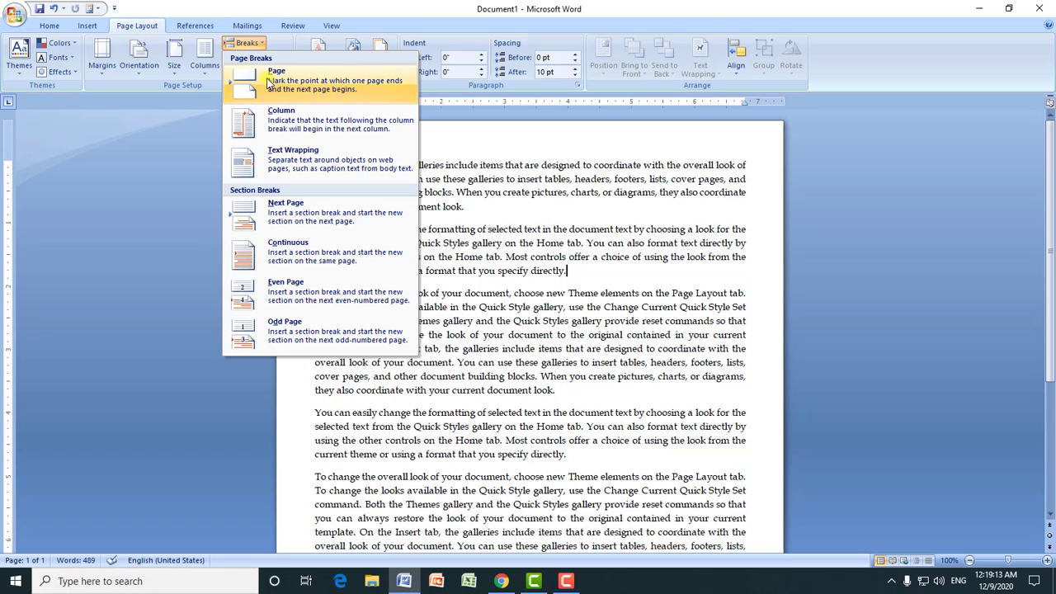
{"action": "left_click", "coordinate": [275, 82]}
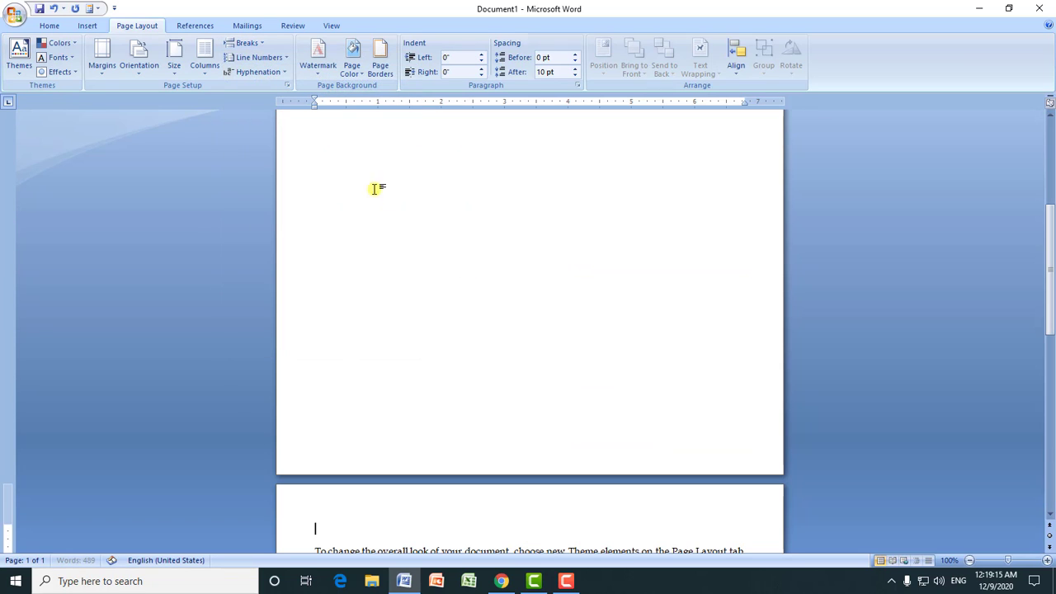
Step: Insert a column break at the cursor, just before the paragraph starting "To change the overall look"
{"action": "left_click_drag", "start_coordinate": [1050, 272], "coordinate": [1051, 219]}
{"action": "left_click", "coordinate": [263, 48]}
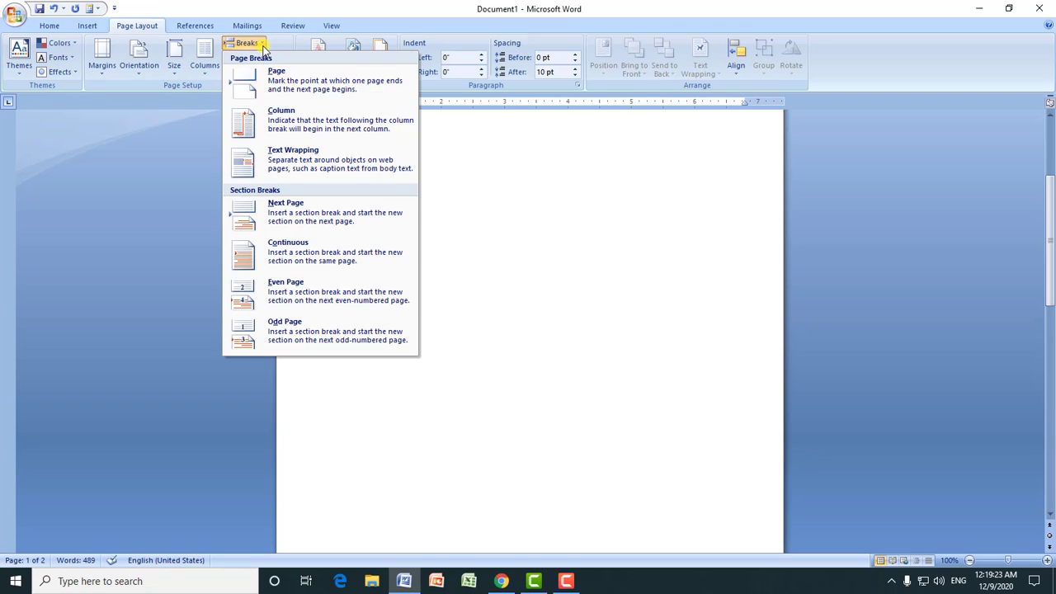
{"action": "left_click", "coordinate": [299, 122]}
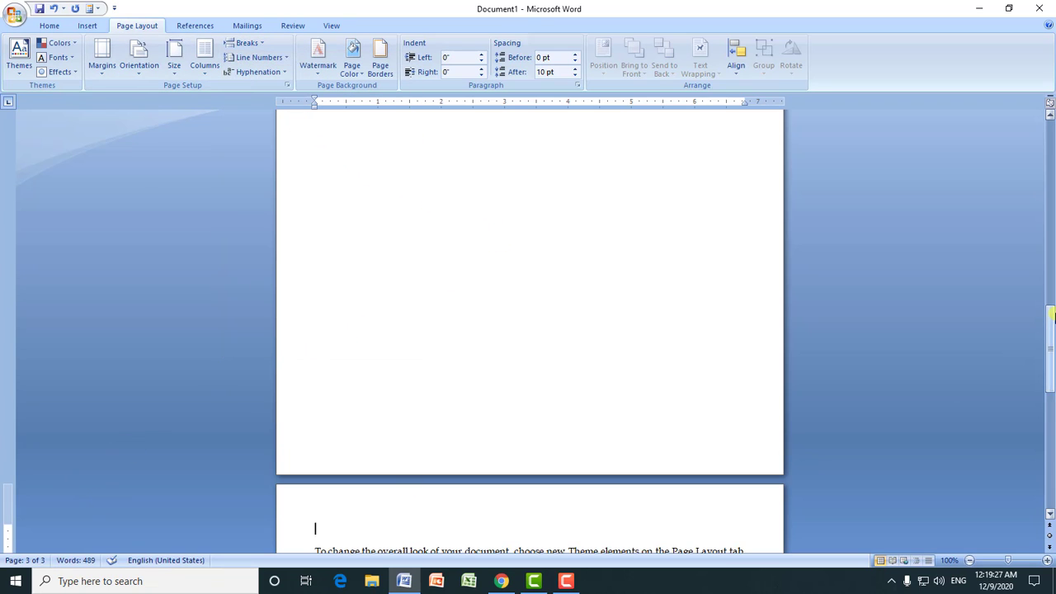
{"action": "left_click_drag", "start_coordinate": [1051, 347], "coordinate": [1050, 99]}
Step: Undo the column break, the page break and the paragraph deletion, and delete the restored last paragraph again
{"action": "left_click", "coordinate": [52, 9]}
{"action": "left_click", "coordinate": [53, 9]}
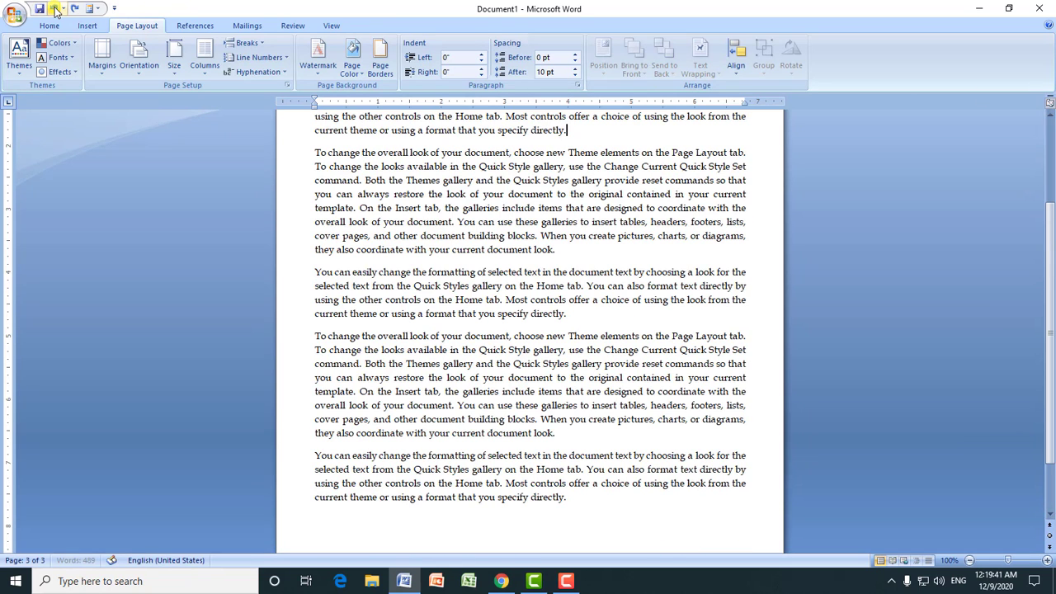
{"action": "left_click", "coordinate": [53, 9]}
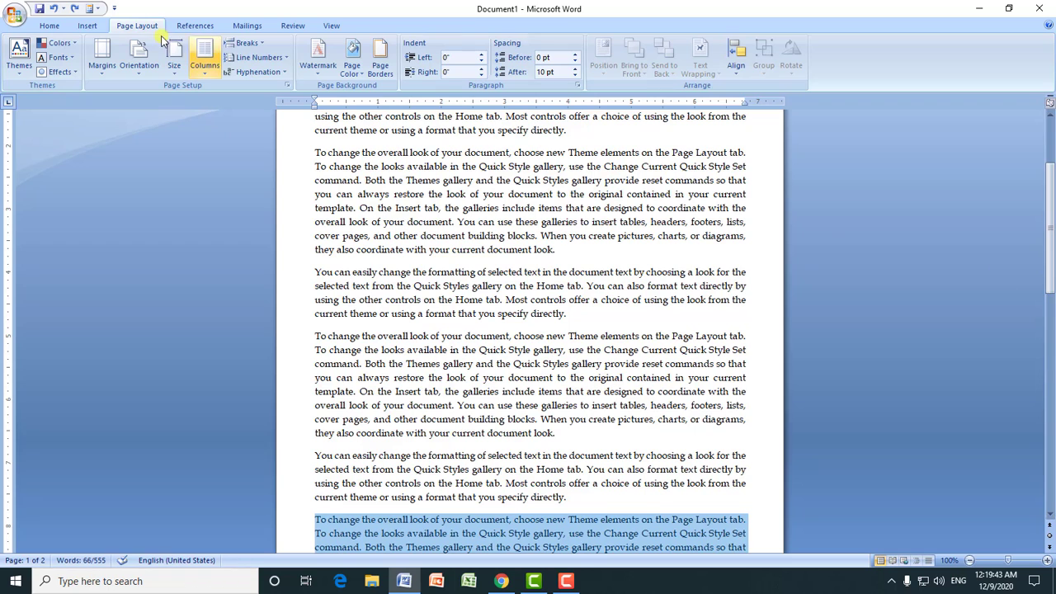
{"action": "left_click_drag", "start_coordinate": [1051, 227], "coordinate": [1048, 334]}
{"action": "key", "text": "Delete"}
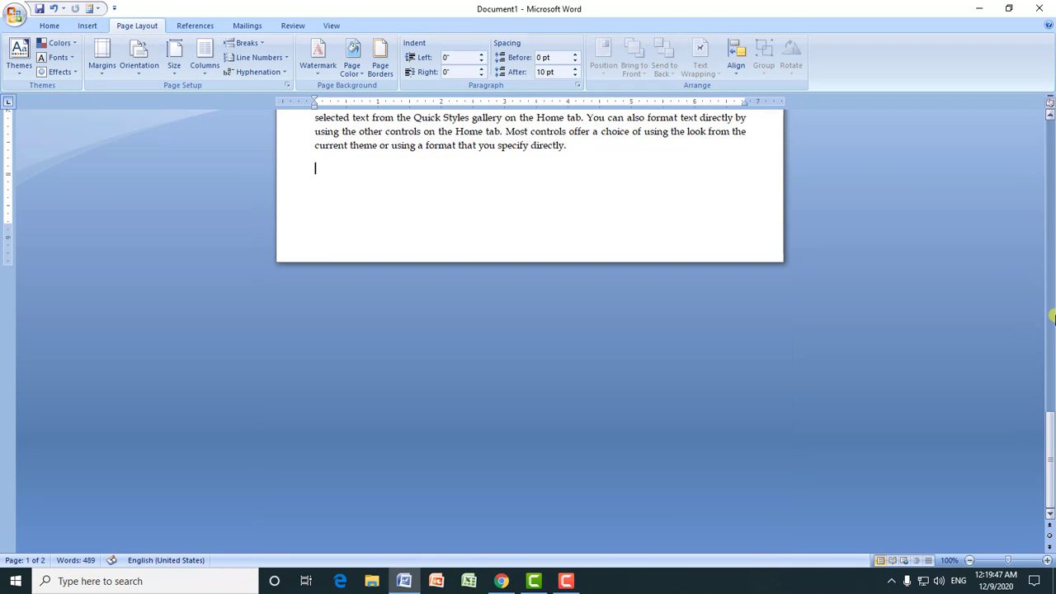
Step: Turn on continuous line numbering for the document
{"action": "left_click_drag", "start_coordinate": [1046, 438], "coordinate": [1051, 165]}
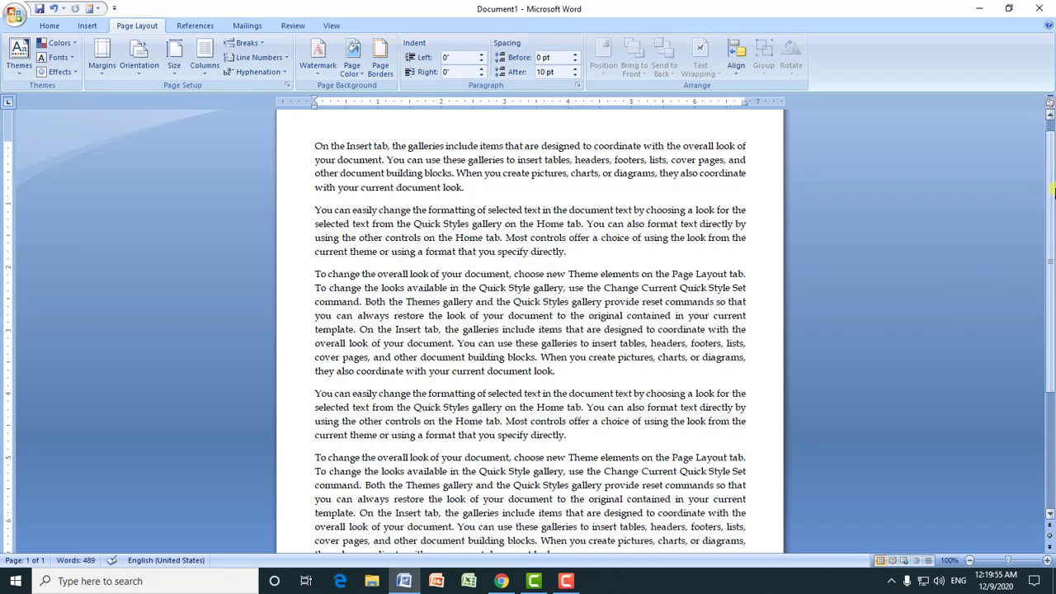
{"action": "mouse_move", "coordinate": [1049, 184]}
{"action": "left_mouse_down"}
{"action": "mouse_move", "coordinate": [1049, 293]}
{"action": "mouse_move", "coordinate": [1048, 191]}
{"action": "left_mouse_up"}
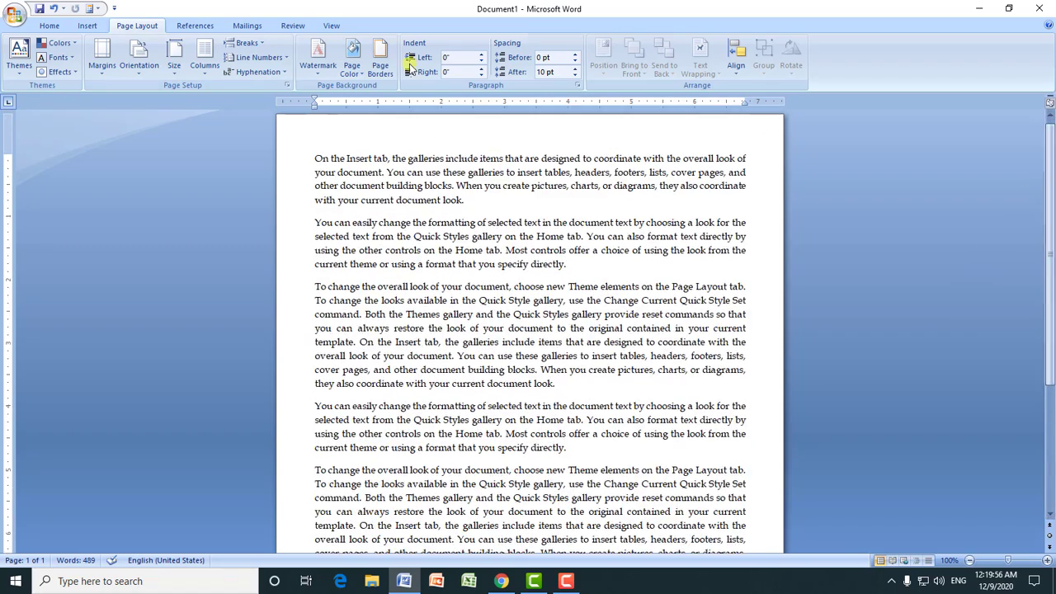
{"action": "left_click", "coordinate": [257, 58]}
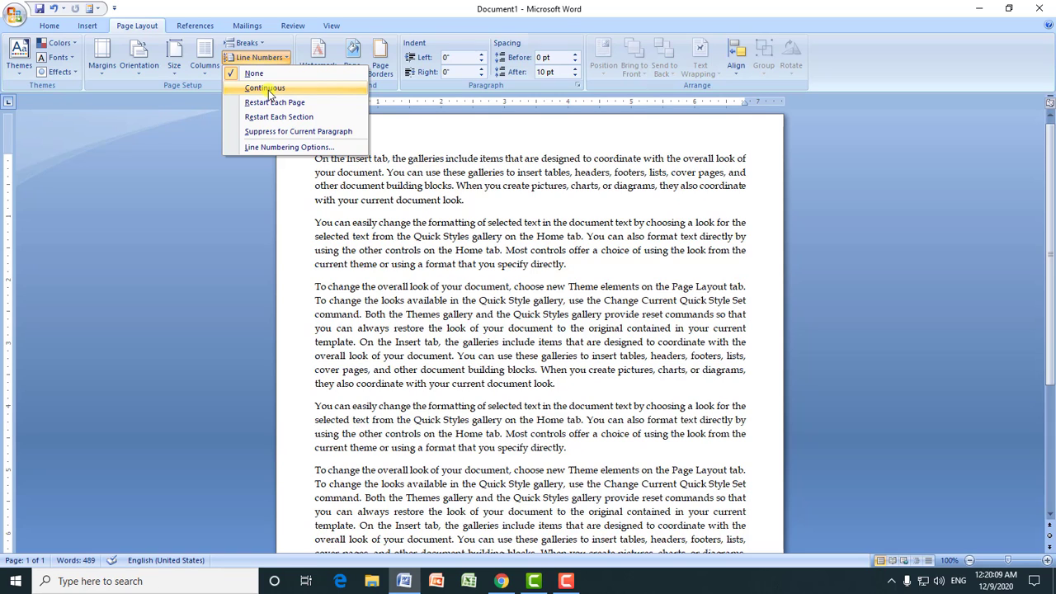
{"action": "left_click", "coordinate": [268, 90]}
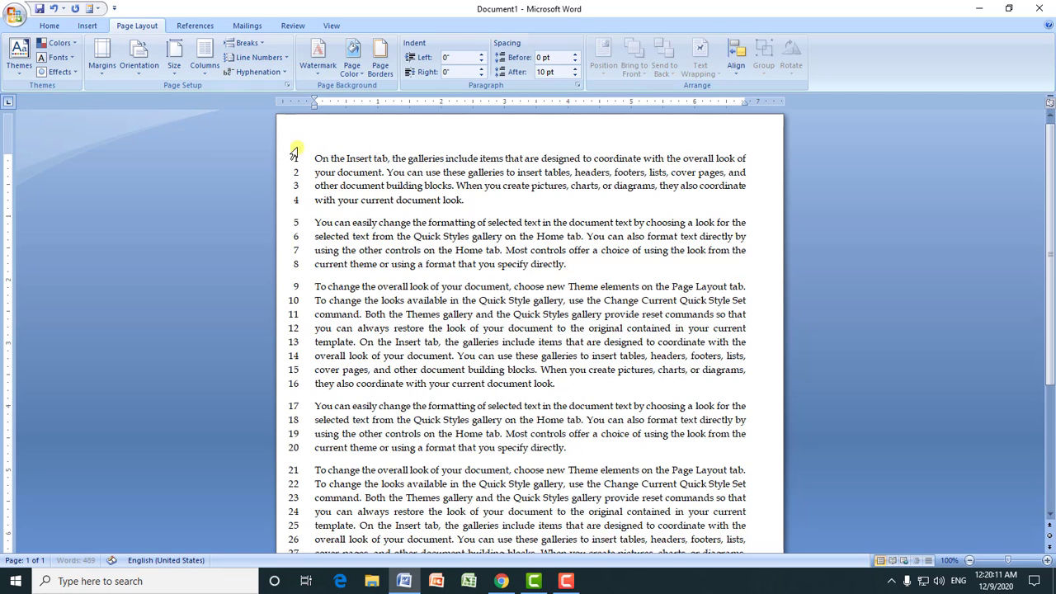
Step: Paste the copied sample text repeatedly at the end of the document to extend it over several pages
{"action": "left_click_drag", "start_coordinate": [1051, 280], "coordinate": [1052, 394]}
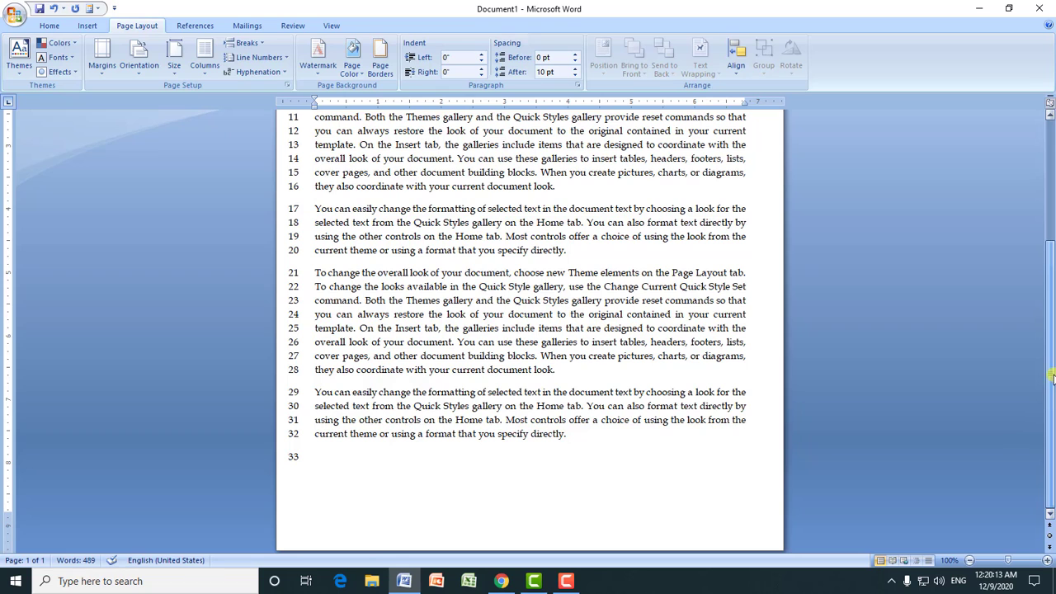
{"action": "key", "text": "ctrl+v"}
{"action": "key", "text": "ctrl+v"}
{"action": "key", "text": "ctrl+v"}
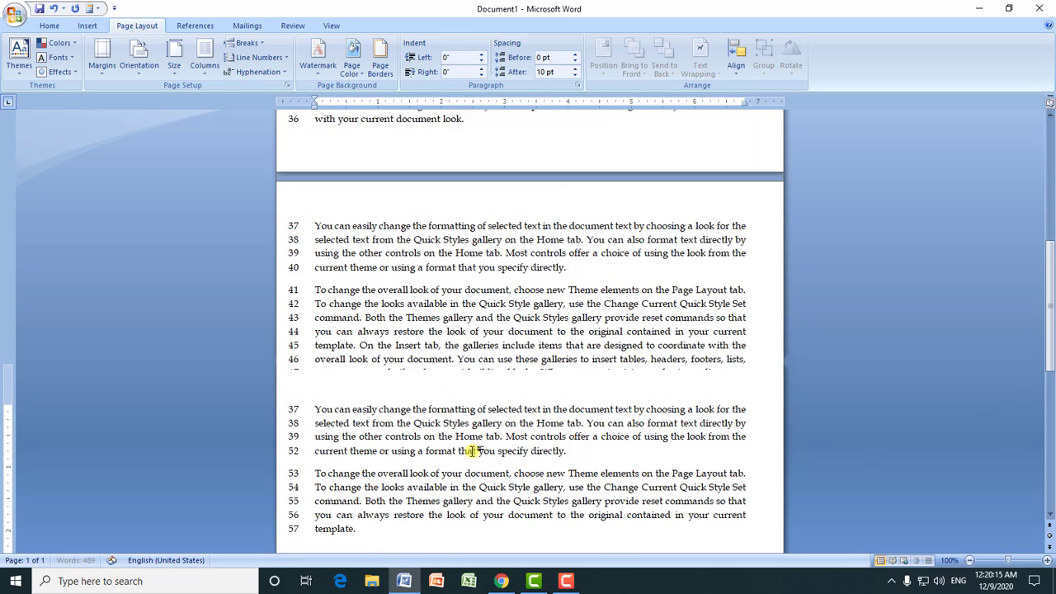
{"action": "key", "text": "ctrl+v"}
{"action": "key", "text": "ctrl+v"}
{"action": "key", "text": "ctrl+v"}
{"action": "key", "text": "ctrl+v"}
{"action": "key", "text": "ctrl+v"}
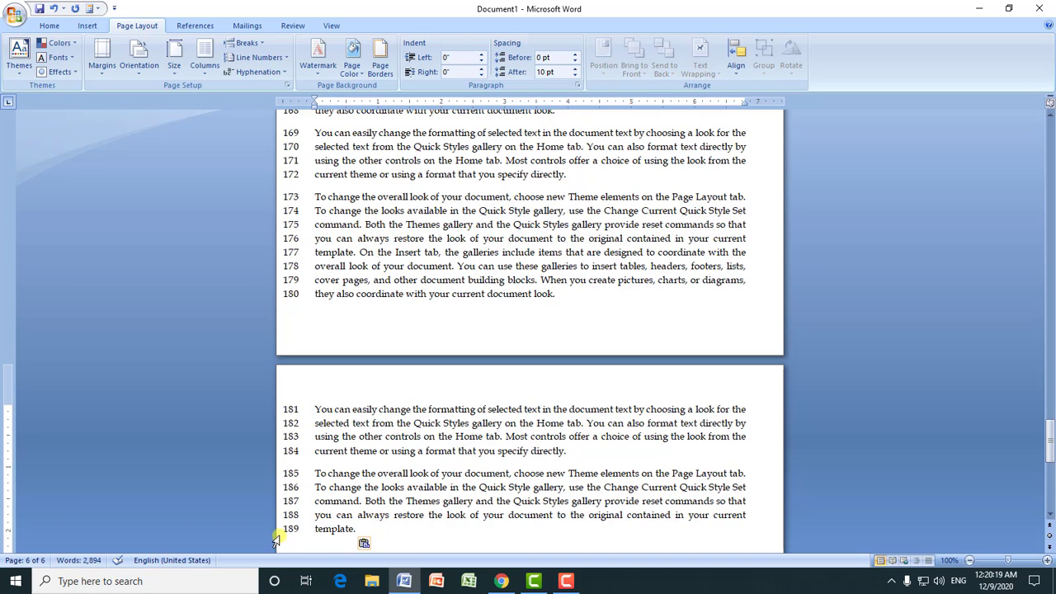
Step: Set the document's line numbering to restart on each page
{"action": "left_click_drag", "start_coordinate": [1051, 437], "coordinate": [1051, 157]}
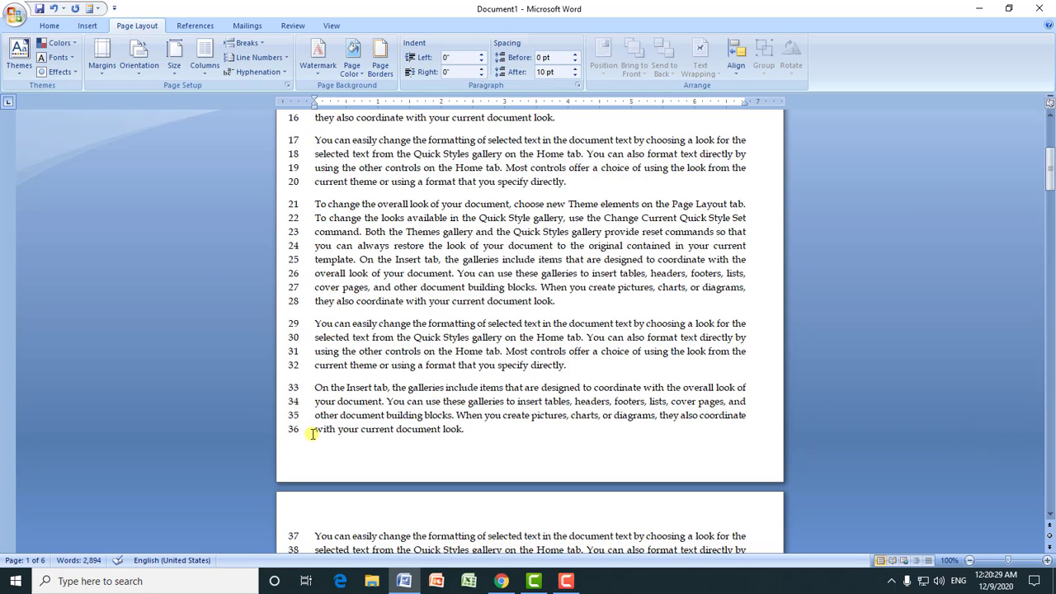
{"action": "left_click", "coordinate": [274, 60]}
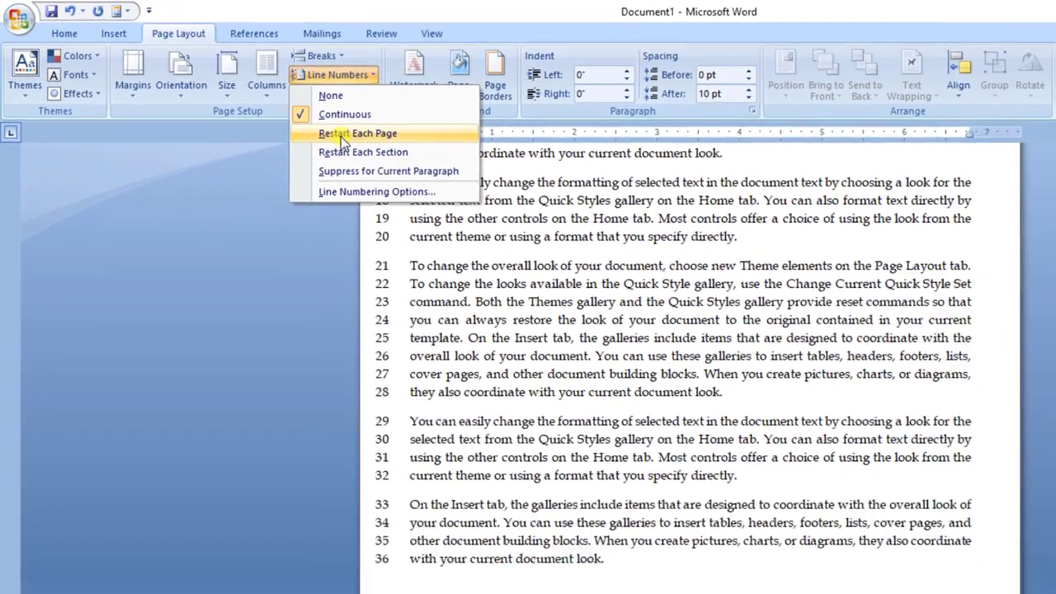
{"action": "left_click", "coordinate": [416, 171]}
{"action": "left_click", "coordinate": [315, 408]}
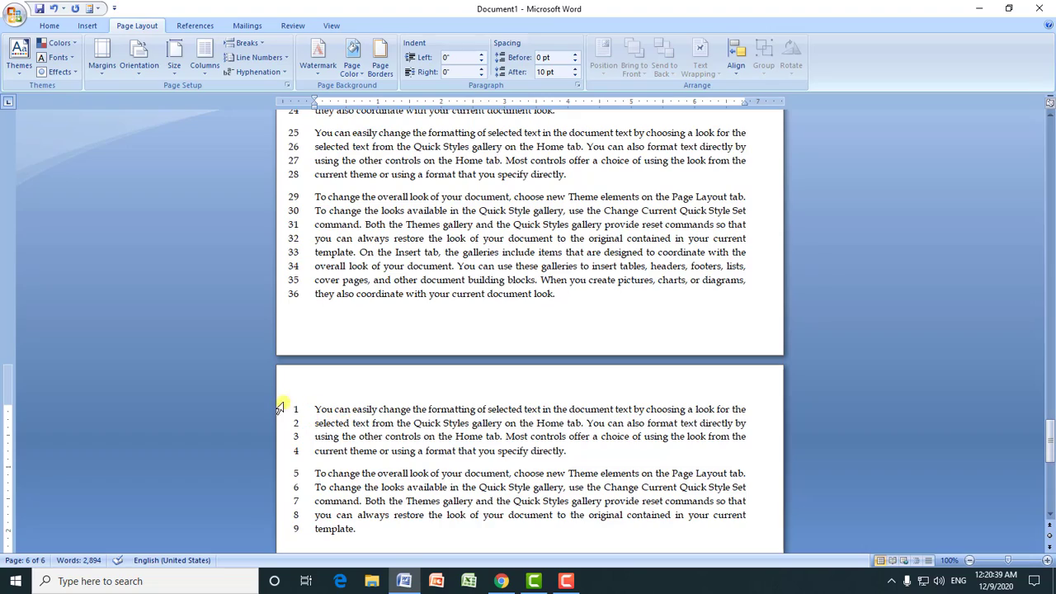
Step: Remove the line numbers from the document and return to its beginning
{"action": "left_click_drag", "start_coordinate": [1049, 446], "coordinate": [1050, 192]}
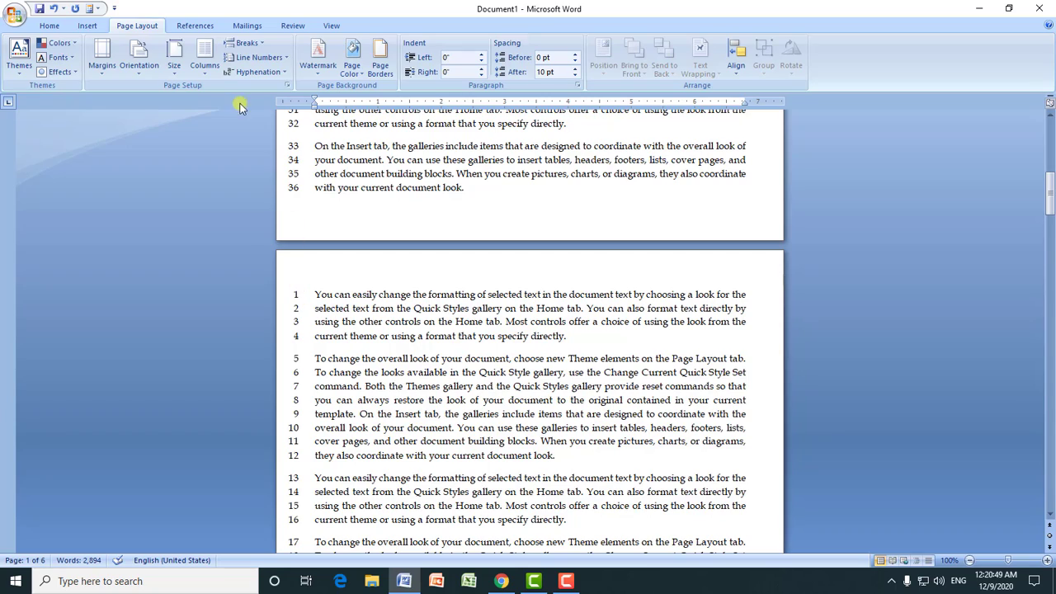
{"action": "left_click", "coordinate": [258, 57]}
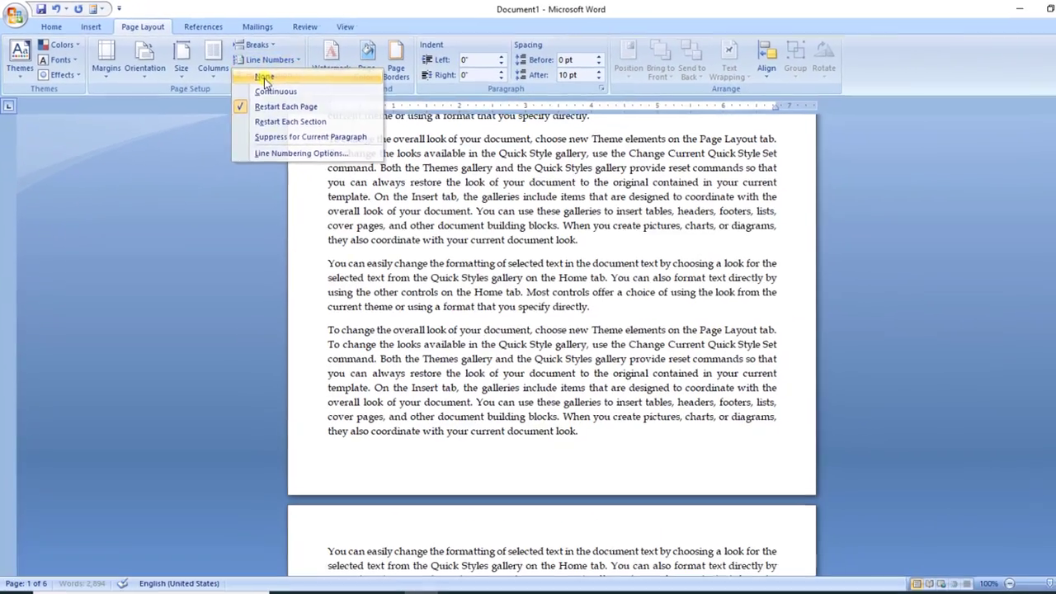
{"action": "left_click", "coordinate": [385, 110]}
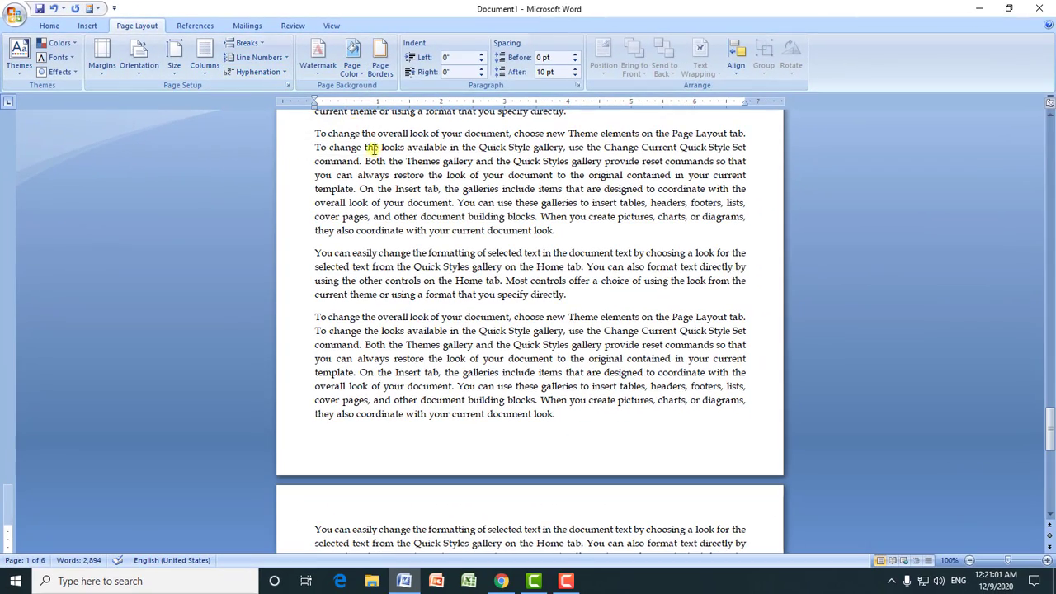
{"action": "key", "text": "ctrl+Home"}
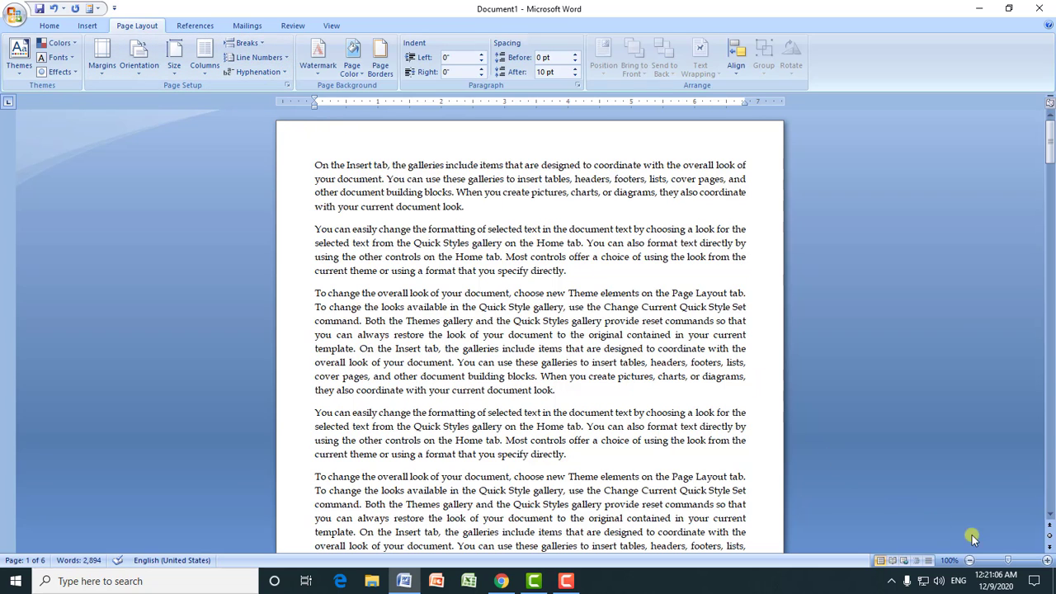
Step: Turn on automatic hyphenation for the document
{"action": "left_click_drag", "start_coordinate": [1011, 561], "coordinate": [1015, 561]}
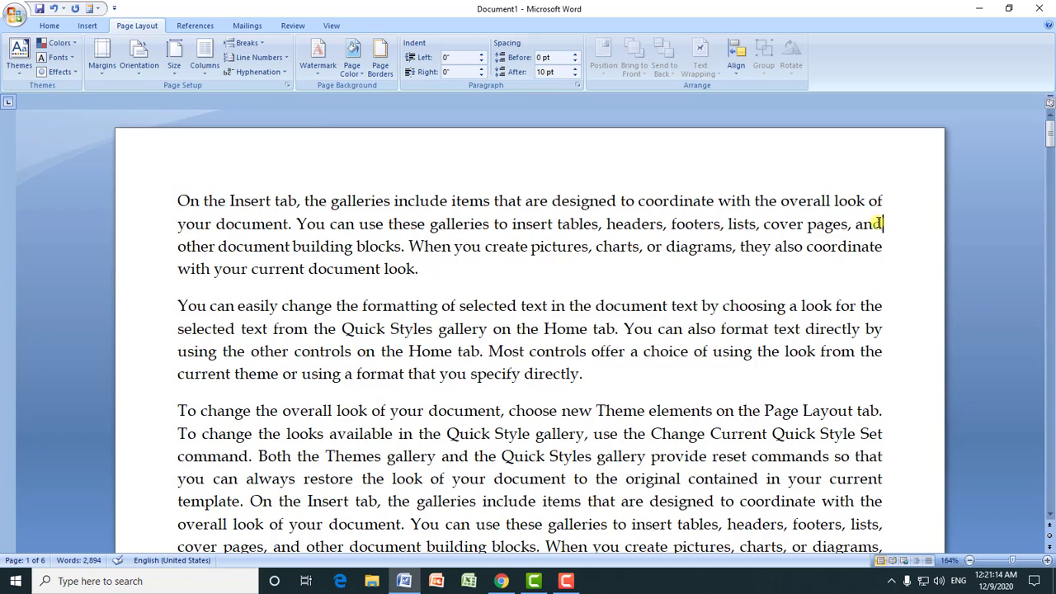
{"action": "left_click_drag", "start_coordinate": [879, 223], "coordinate": [733, 225]}
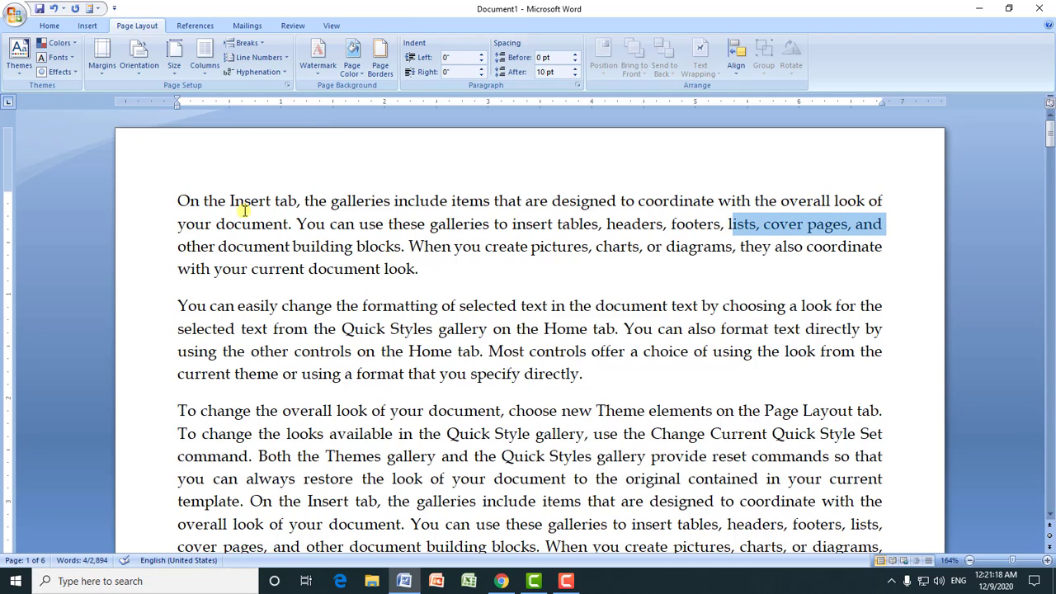
{"action": "left_click_drag", "start_coordinate": [180, 205], "coordinate": [580, 373]}
{"action": "left_click", "coordinate": [369, 223]}
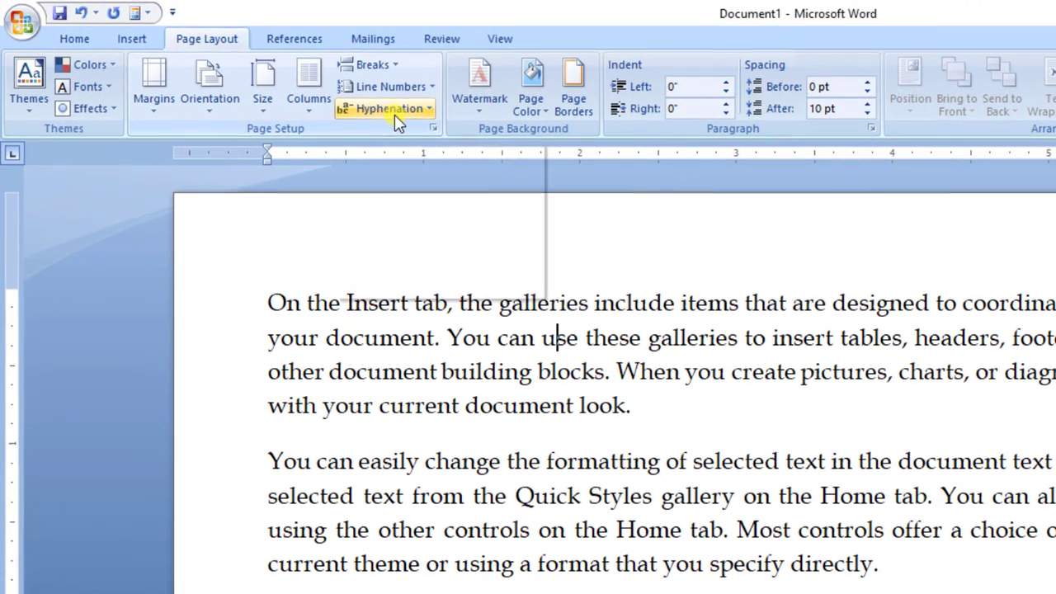
{"action": "left_click", "coordinate": [259, 74]}
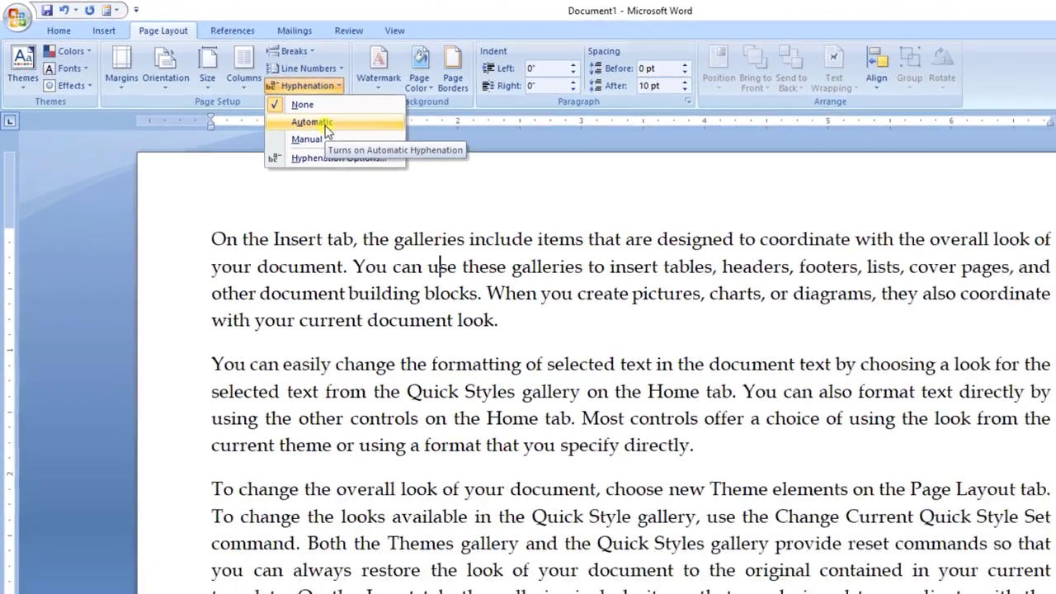
{"action": "left_click", "coordinate": [405, 156]}
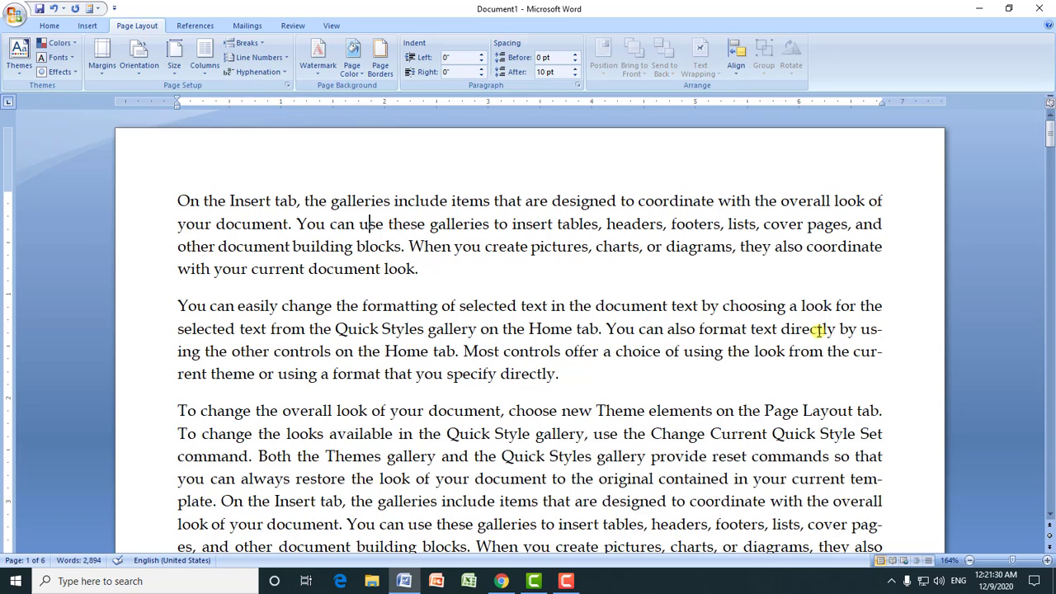
Step: Select the words "using" and "template" one after the other to examine how they are hyphenated across lines
{"action": "left_click_drag", "start_coordinate": [1049, 136], "coordinate": [1050, 144]}
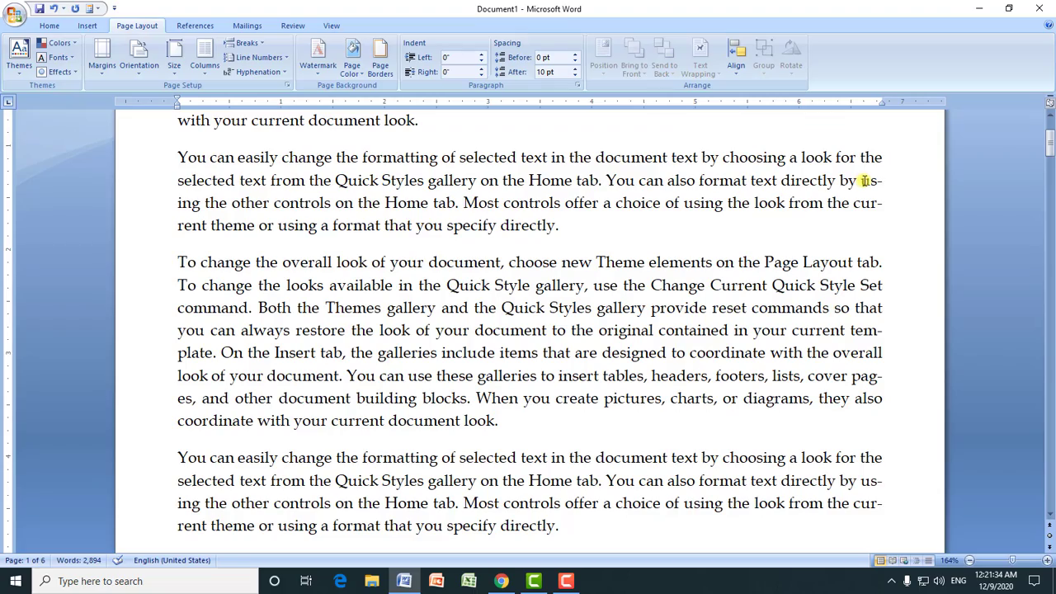
{"action": "left_click_drag", "start_coordinate": [863, 180], "coordinate": [198, 203]}
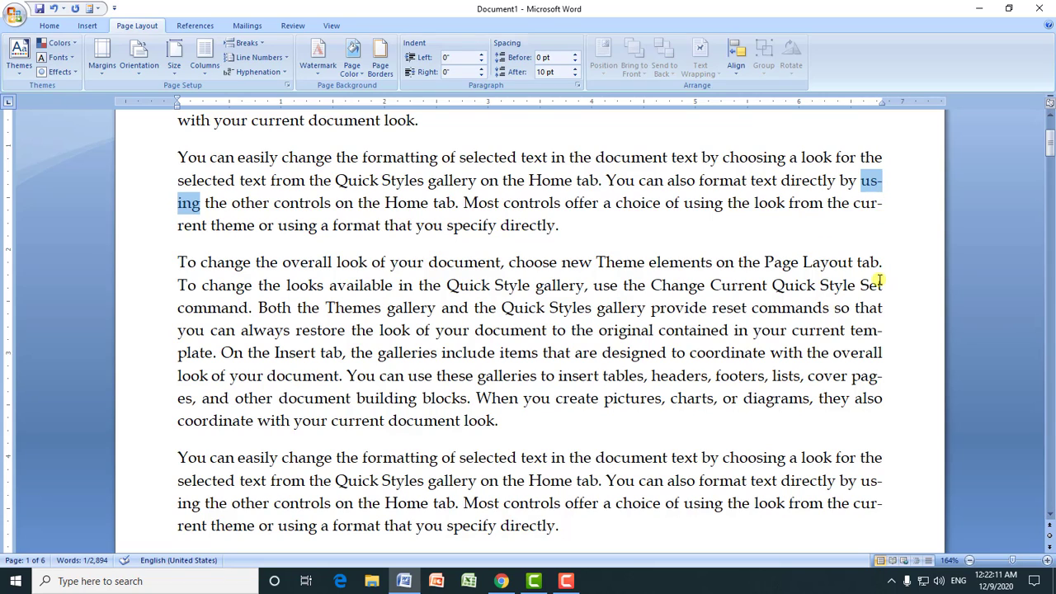
{"action": "left_click", "coordinate": [863, 330]}
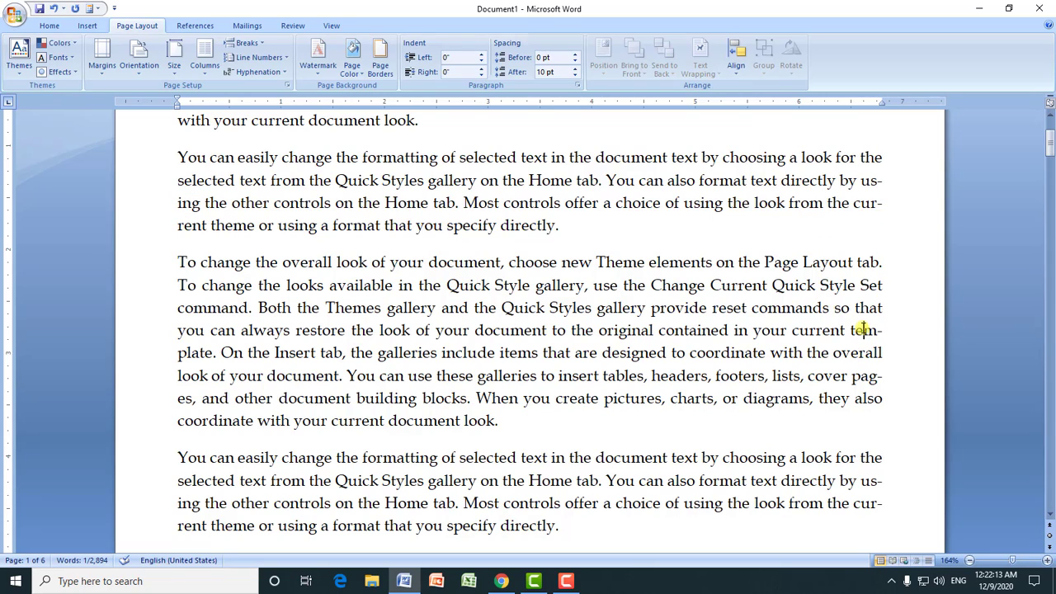
{"action": "left_click_drag", "start_coordinate": [854, 330], "coordinate": [213, 353]}
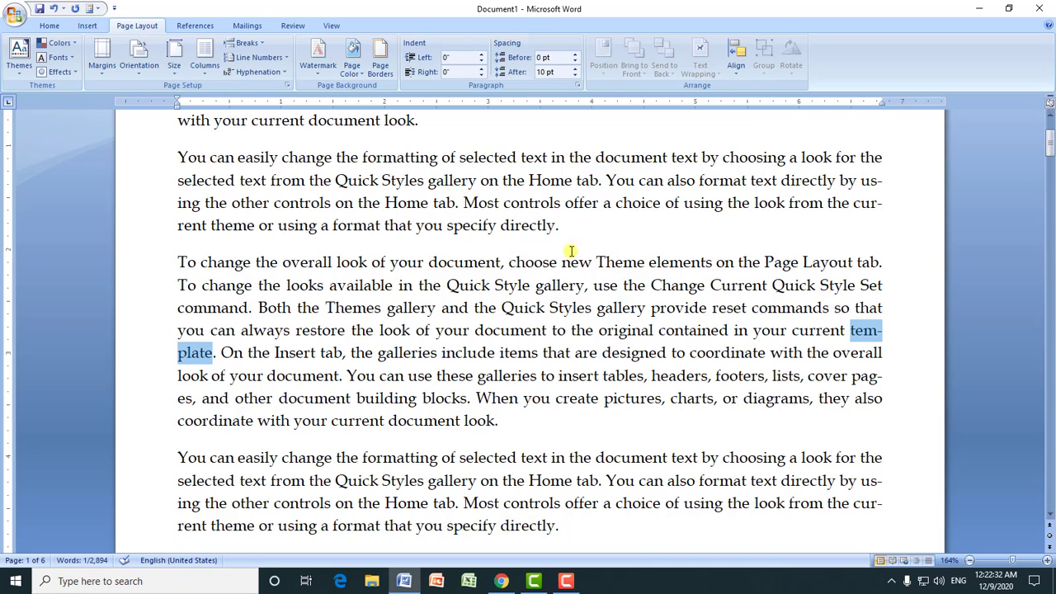
Step: Turn off hyphenation for the document and return to the top of the first page
{"action": "left_click", "coordinate": [263, 72]}
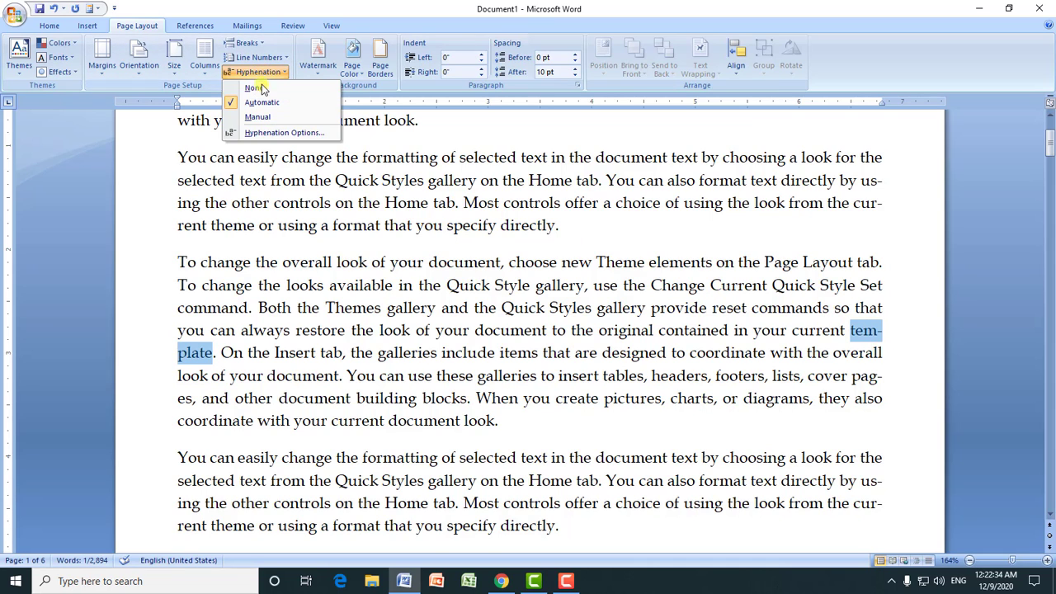
{"action": "left_click", "coordinate": [259, 87]}
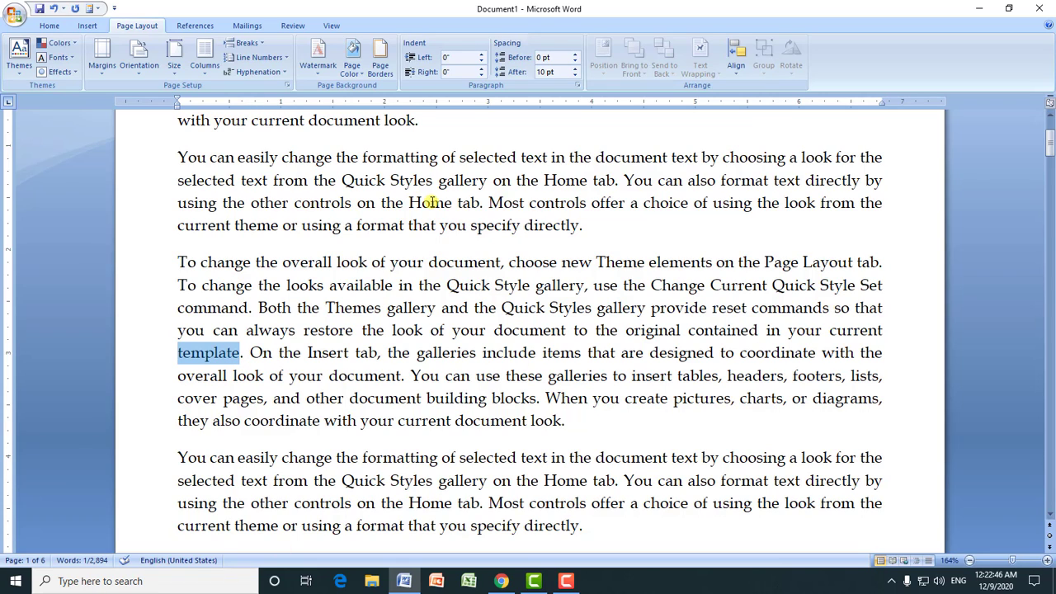
{"action": "left_click_drag", "start_coordinate": [1050, 141], "coordinate": [1050, 126]}
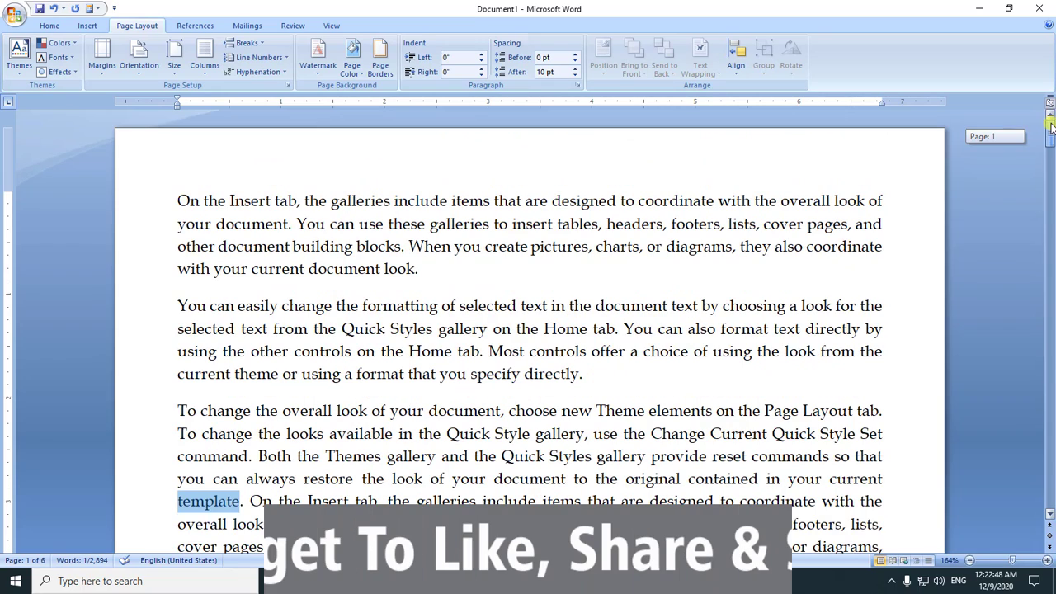